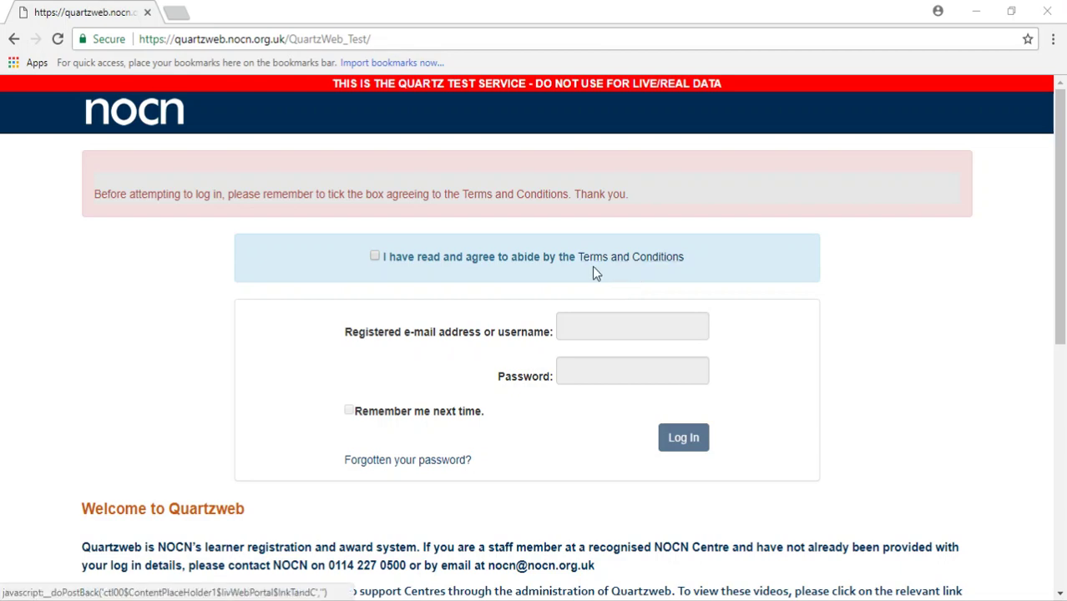
# Step: Accept the Terms and Conditions and log in with the saved username and the account password
pyautogui.click(373, 258)
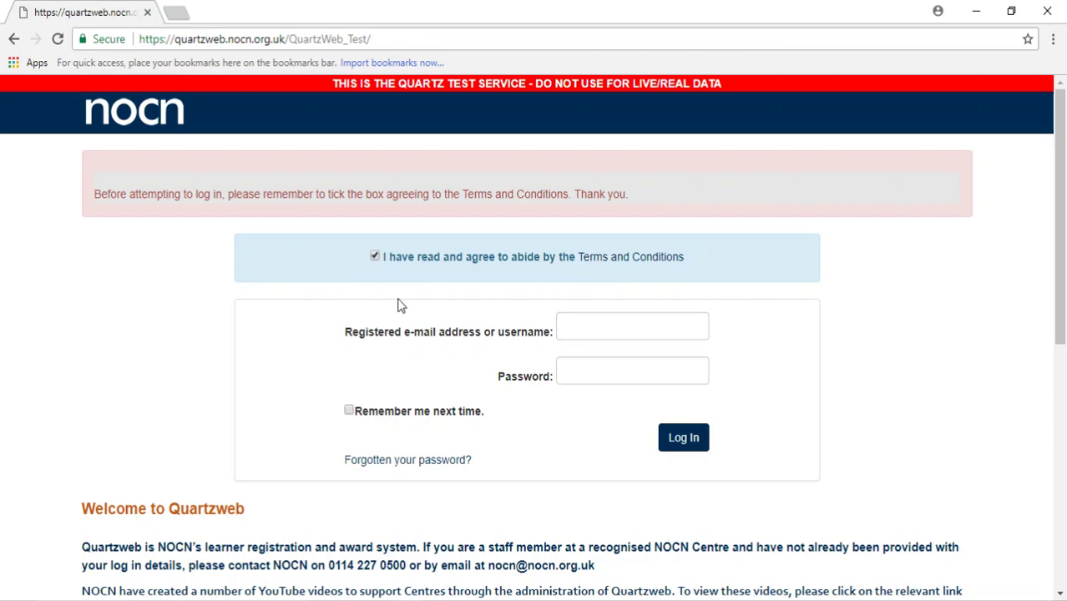
pyautogui.click(609, 327)
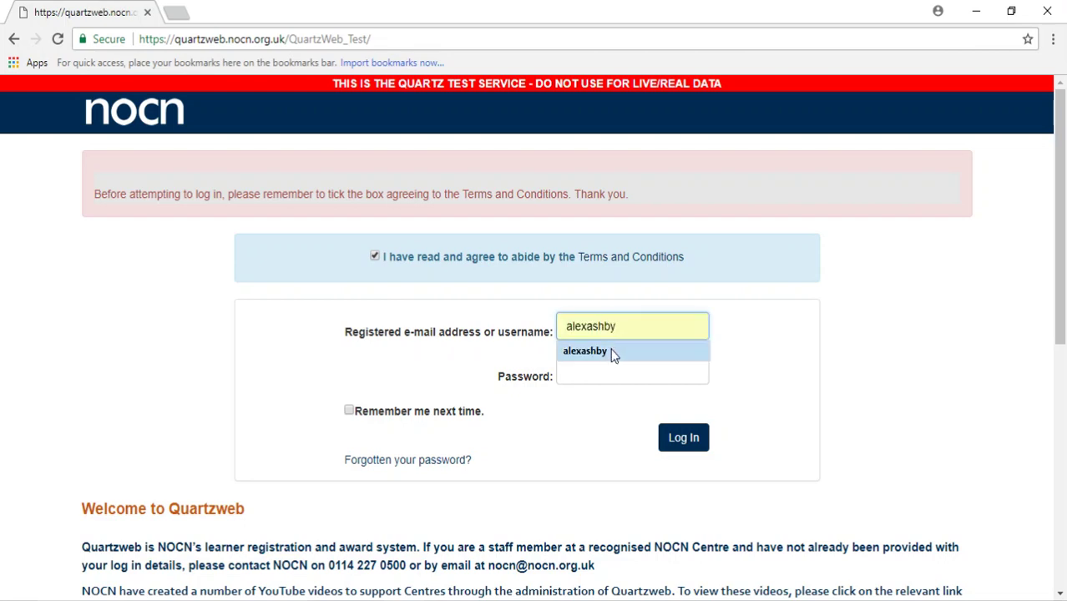
pyautogui.click(610, 351)
pyautogui.click(612, 379)
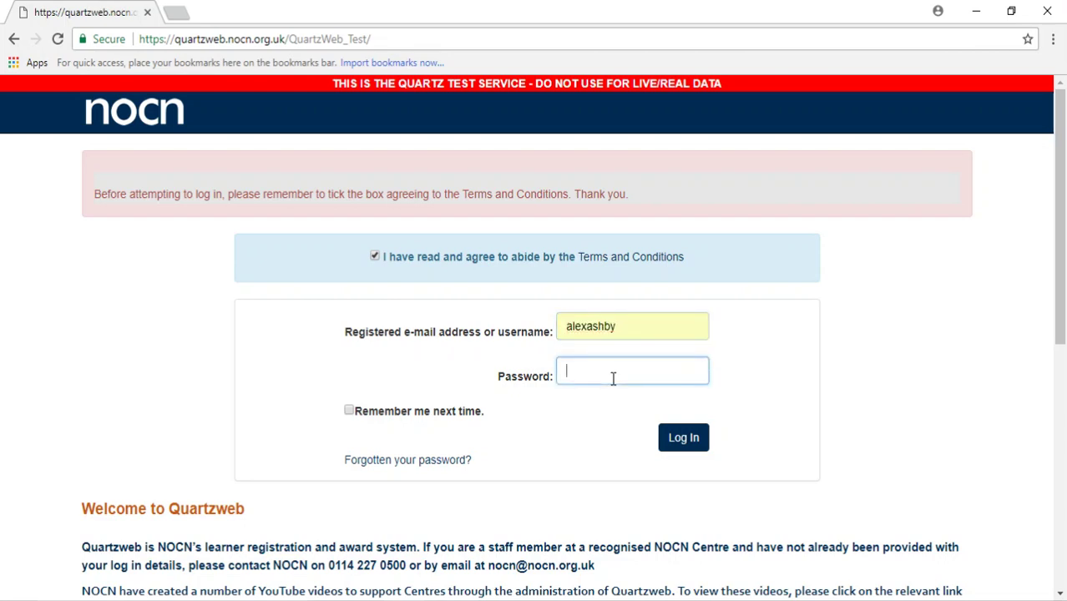
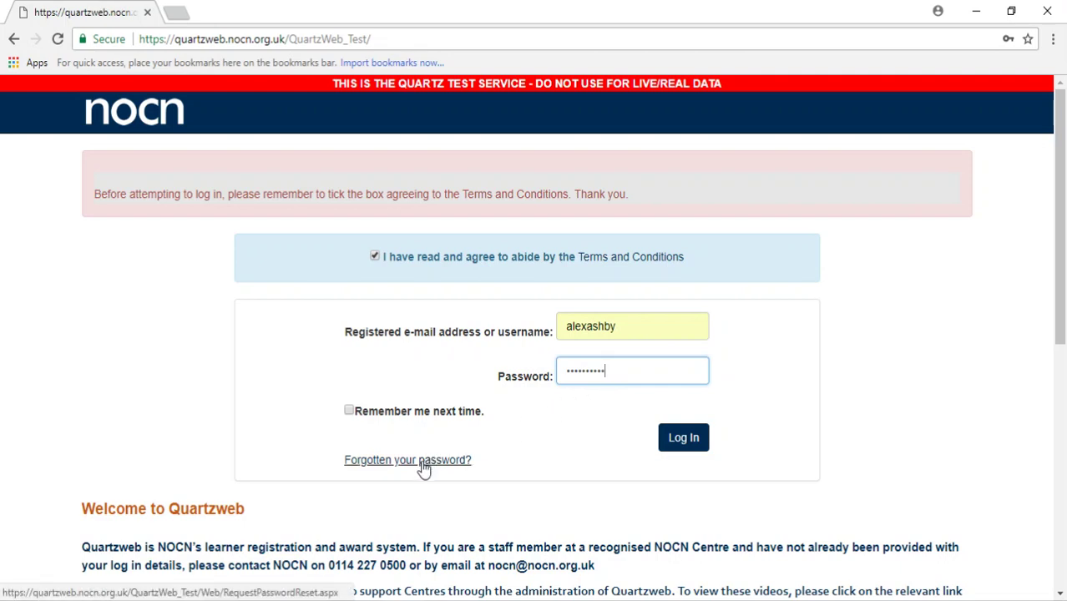
pyautogui.click(695, 445)
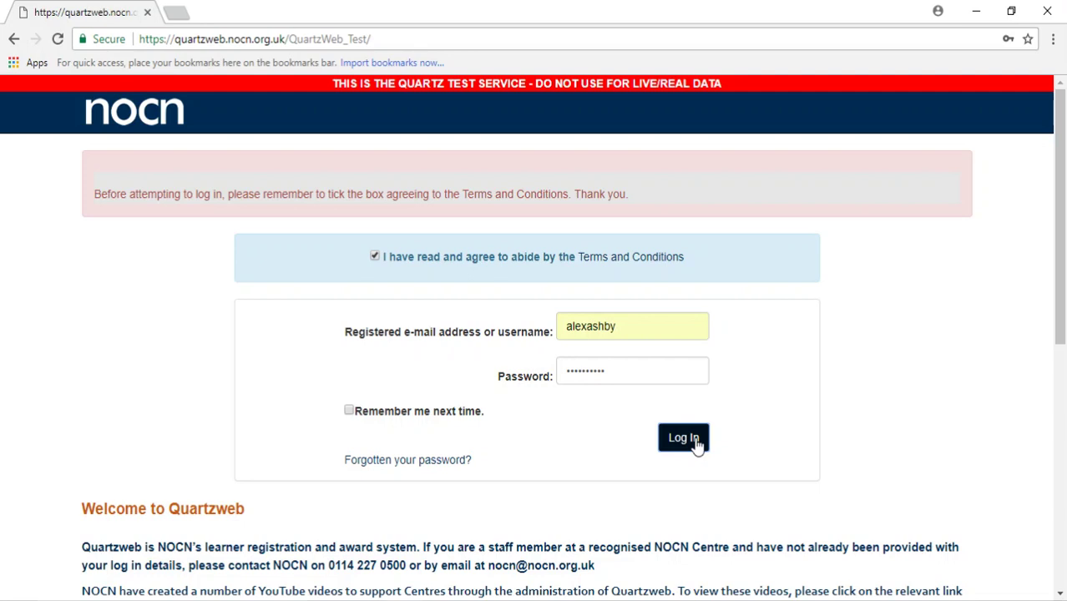
pyautogui.click(695, 445)
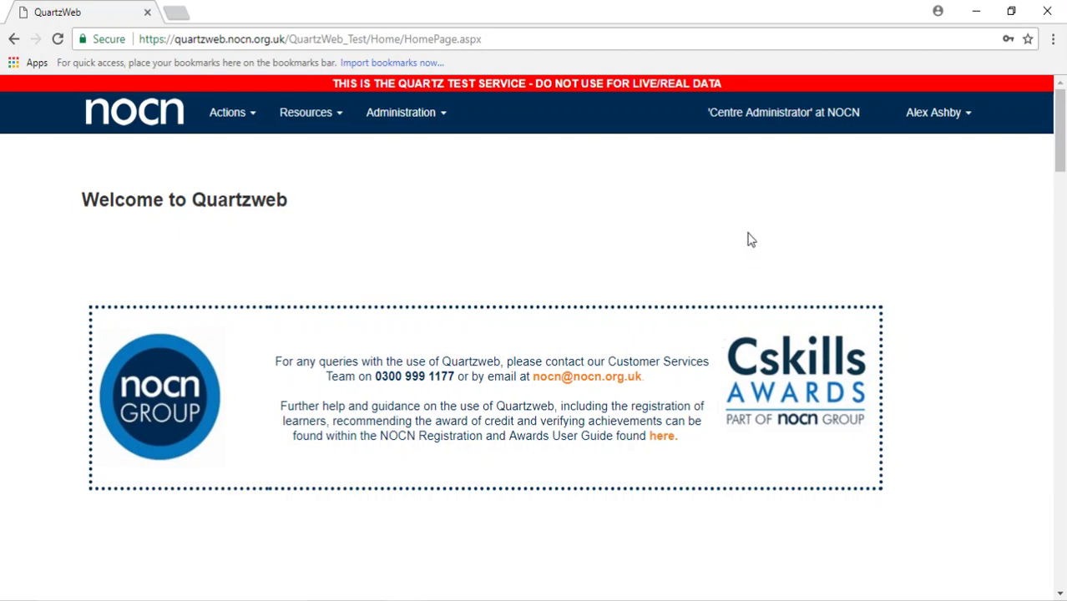
# Step: Use Switch Role to change the active role to Centre Administrator at TEST-The Corps
pyautogui.click(781, 117)
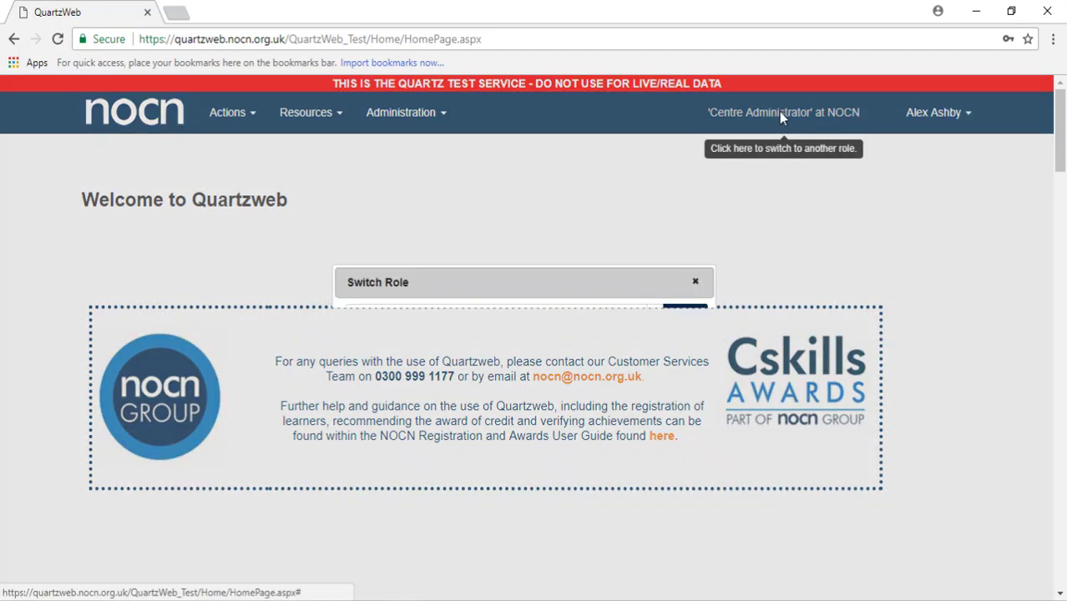
pyautogui.click(655, 320)
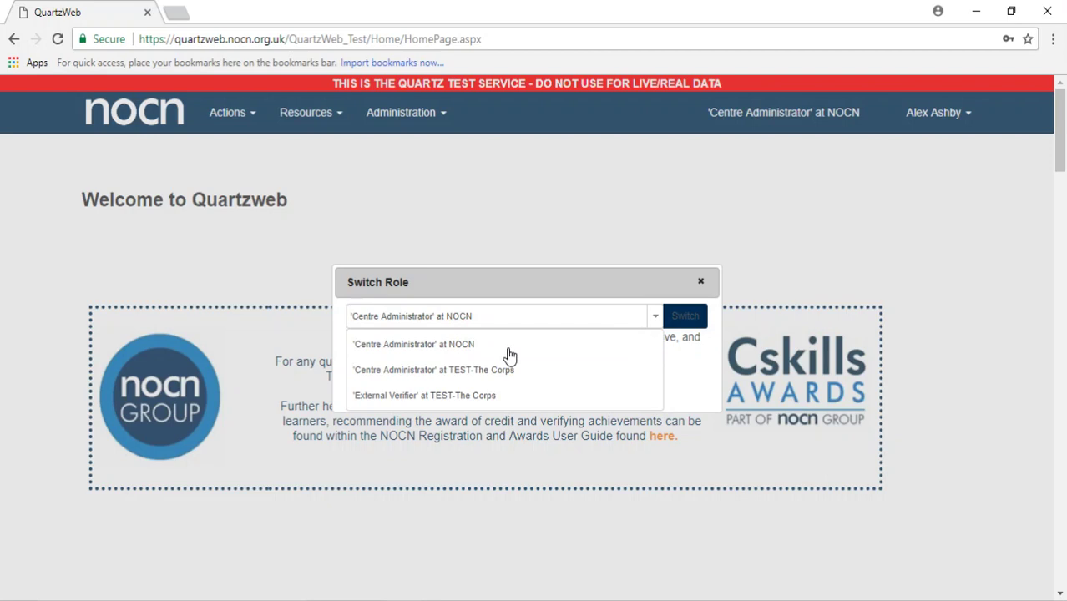
pyautogui.click(474, 370)
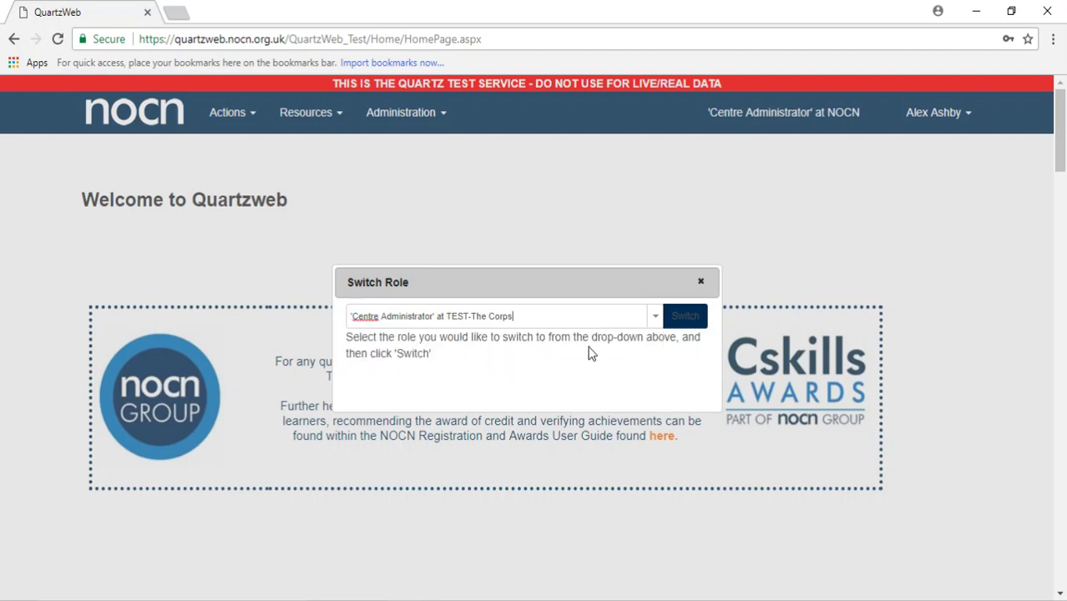
pyautogui.click(682, 327)
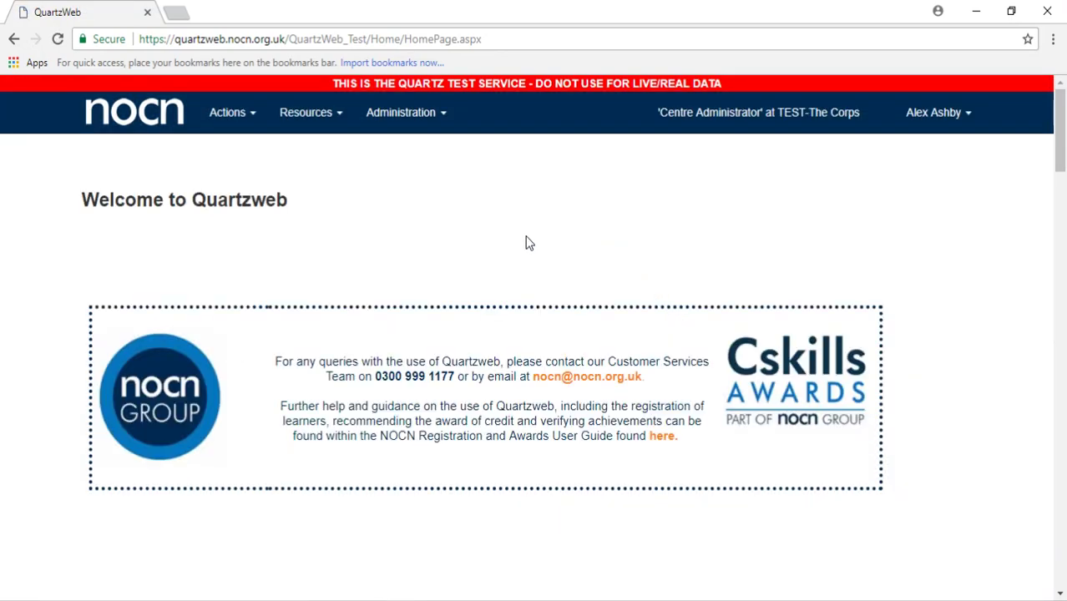
# Step: Open ERegistration Submission, select NOCN Level 3 Diploma in Customer Service, and continue
pyautogui.click(225, 125)
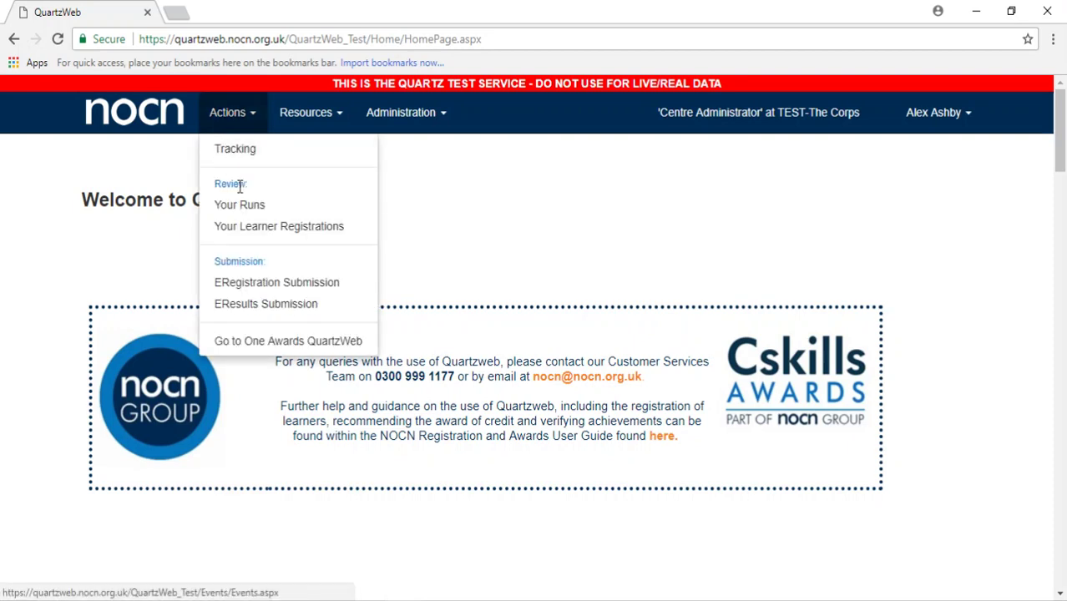
pyautogui.click(263, 286)
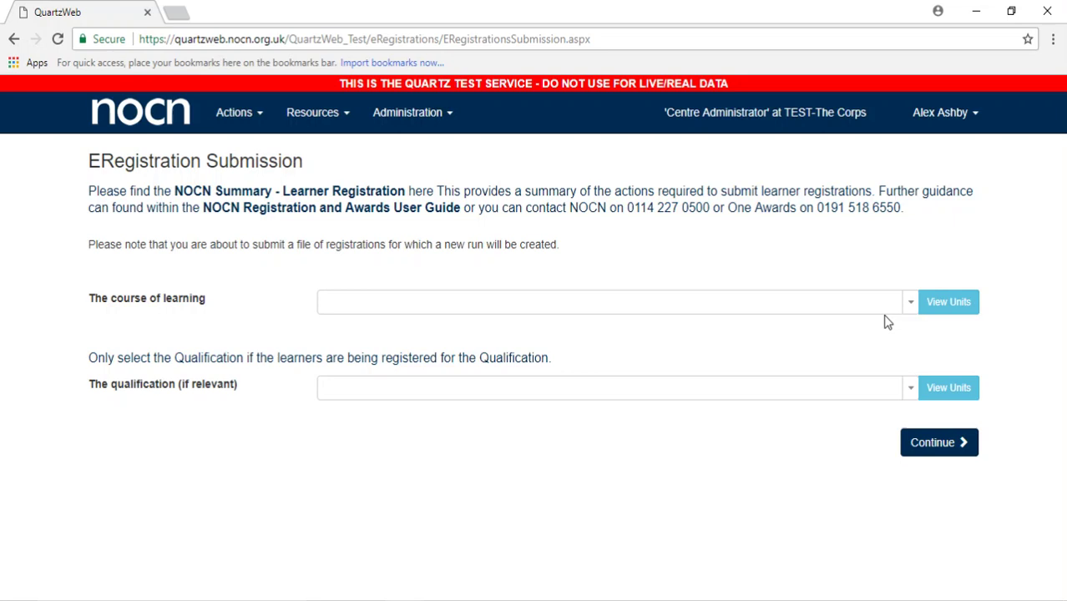
pyautogui.click(908, 308)
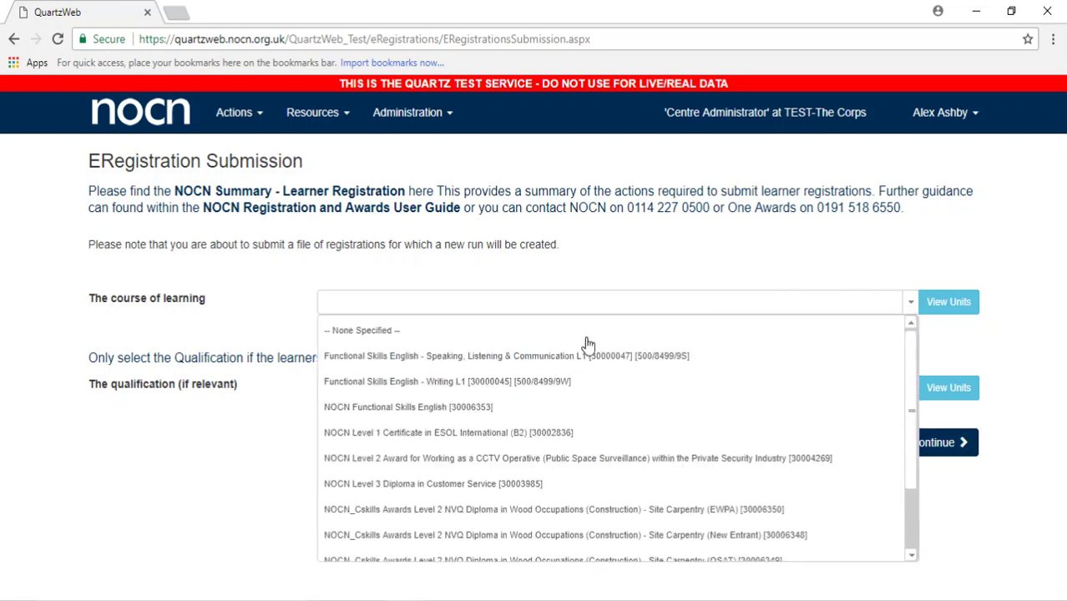
pyautogui.scroll(-2, 561, 395)
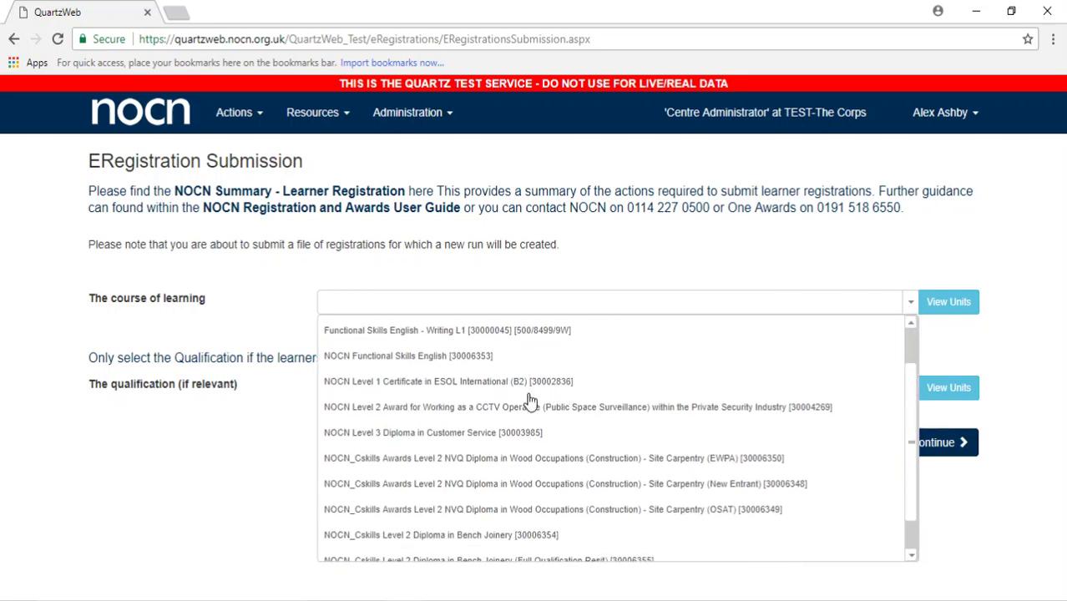
pyautogui.click(482, 432)
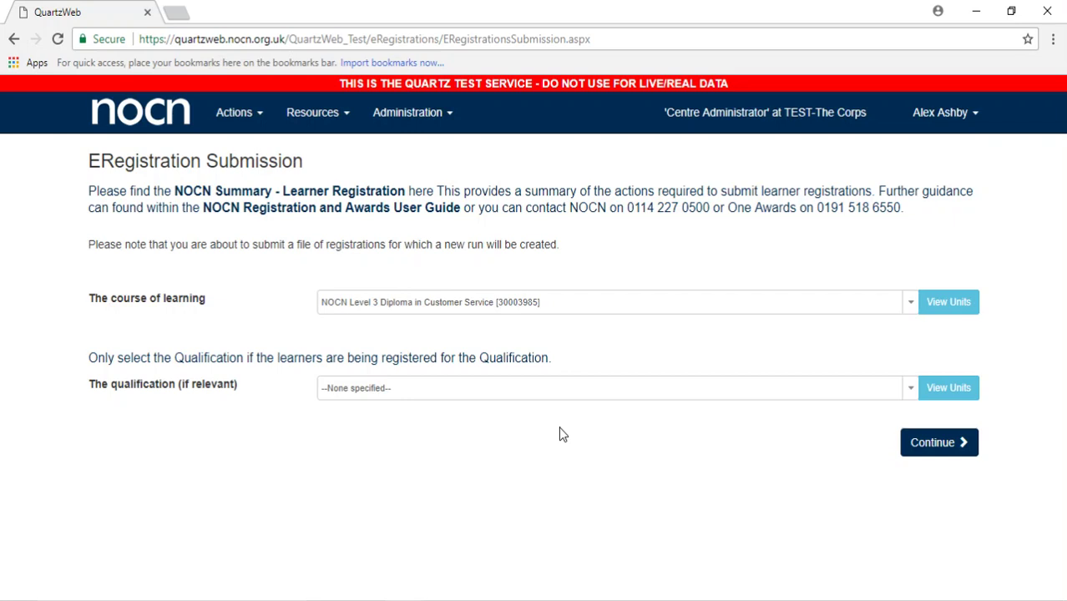
pyautogui.click(949, 450)
pyautogui.click(949, 450)
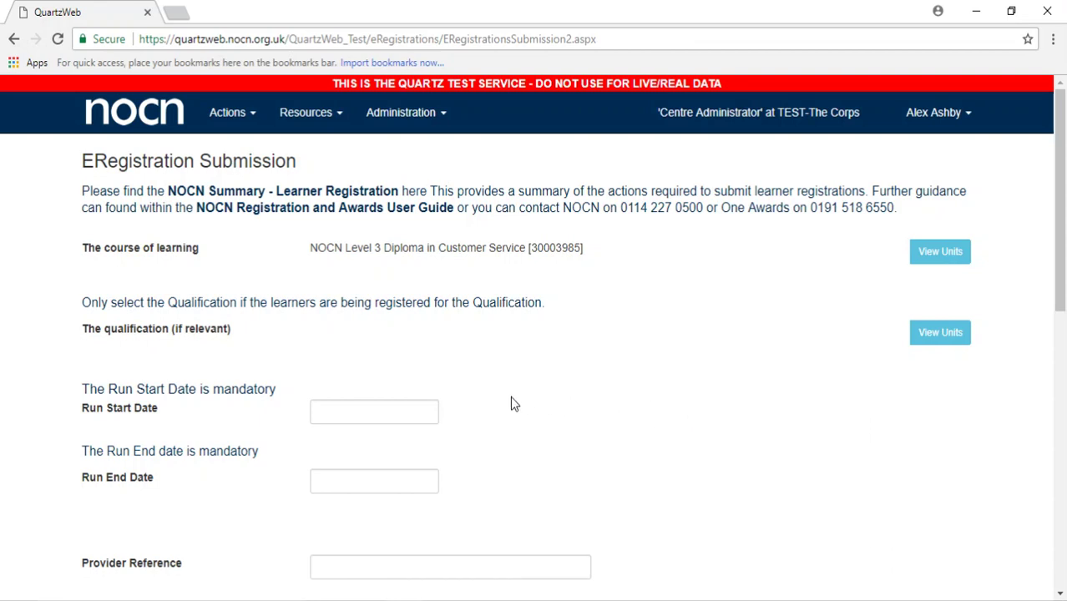
# Step: Set the run start date to 28/03/2018 and end date to 04/04/2018
pyautogui.scroll(-1, 510, 404)
pyautogui.click(412, 328)
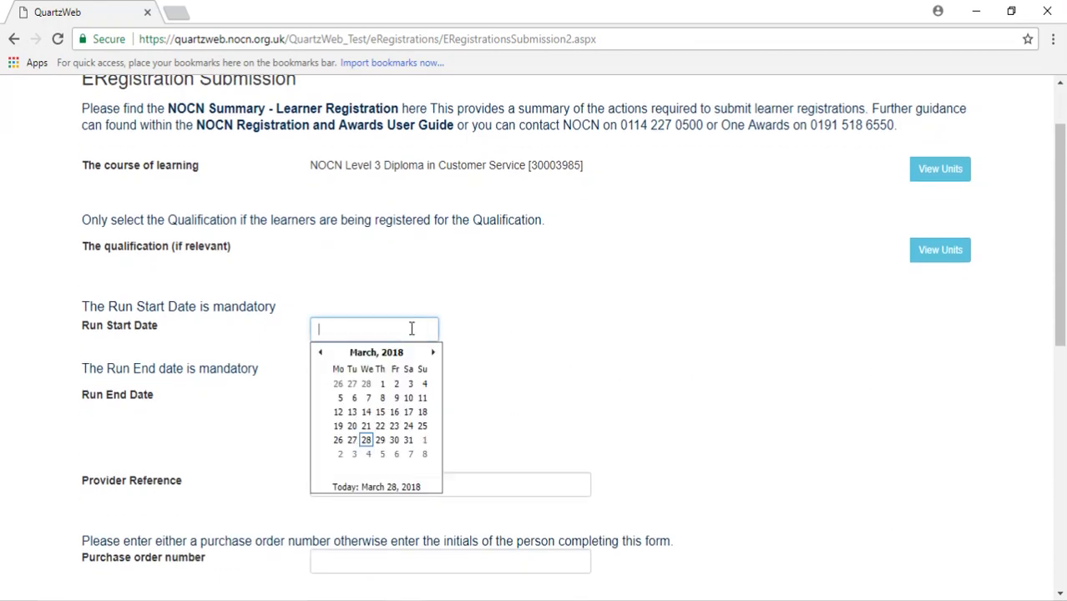
pyautogui.click(366, 439)
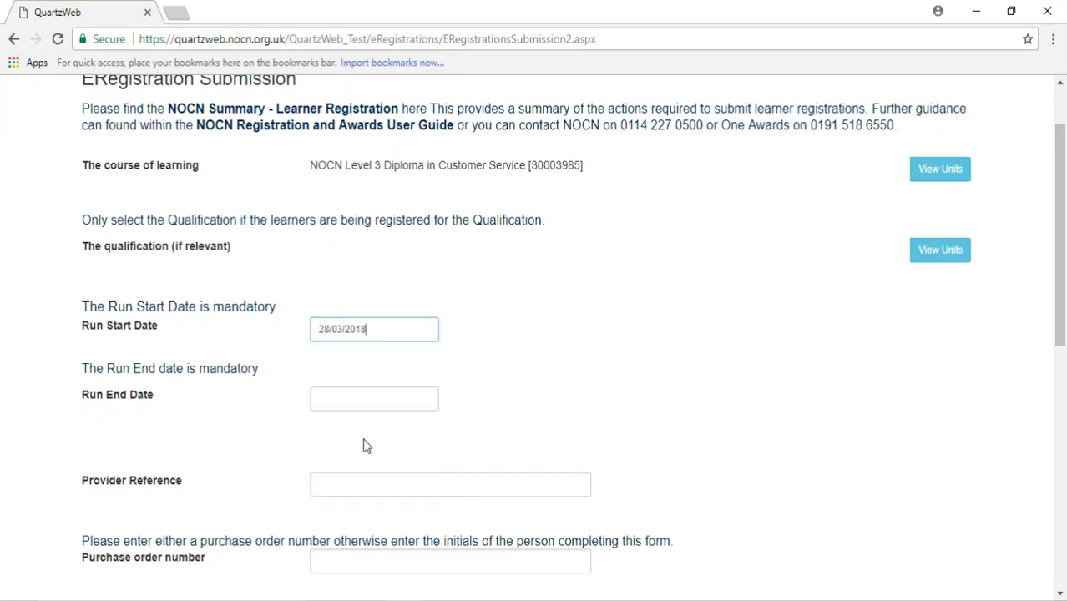
pyautogui.click(369, 400)
pyautogui.click(359, 512)
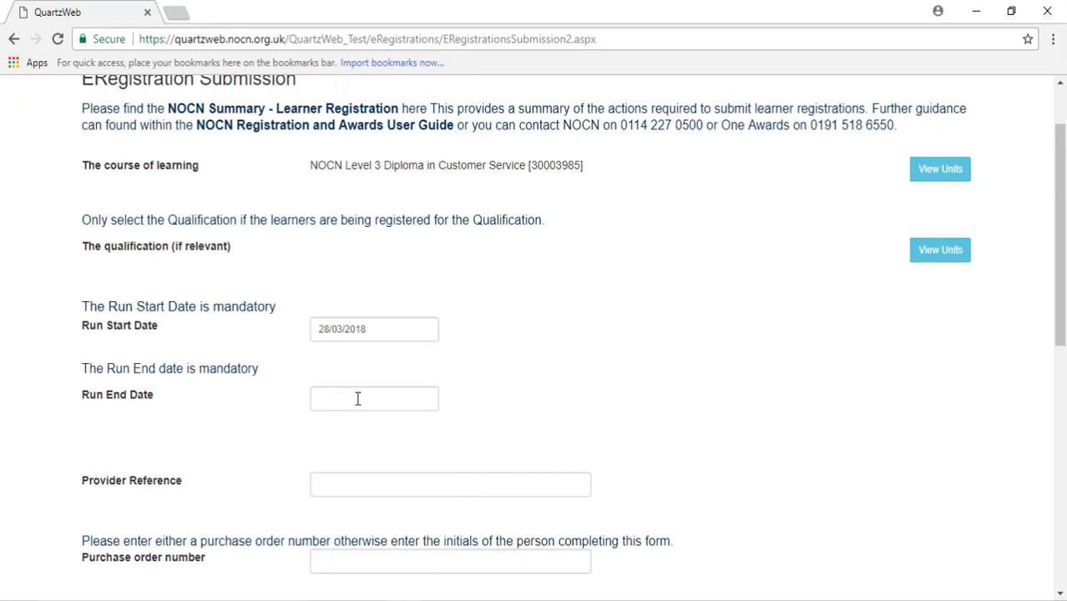
pyautogui.click(357, 397)
pyautogui.click(368, 522)
pyautogui.scroll(-1, 644, 398)
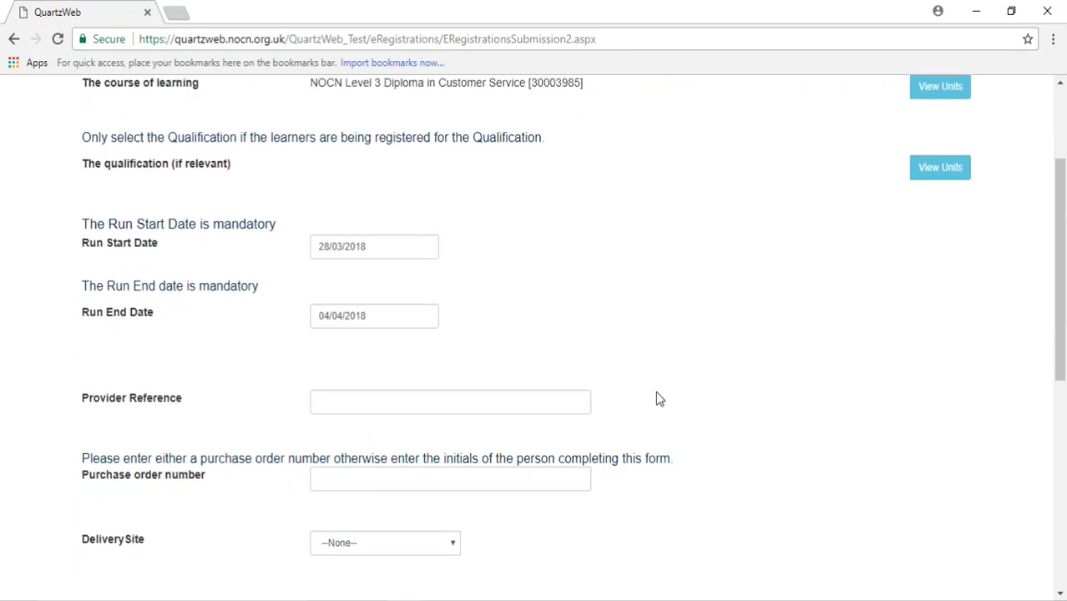
pyautogui.scroll(1, 771, 373)
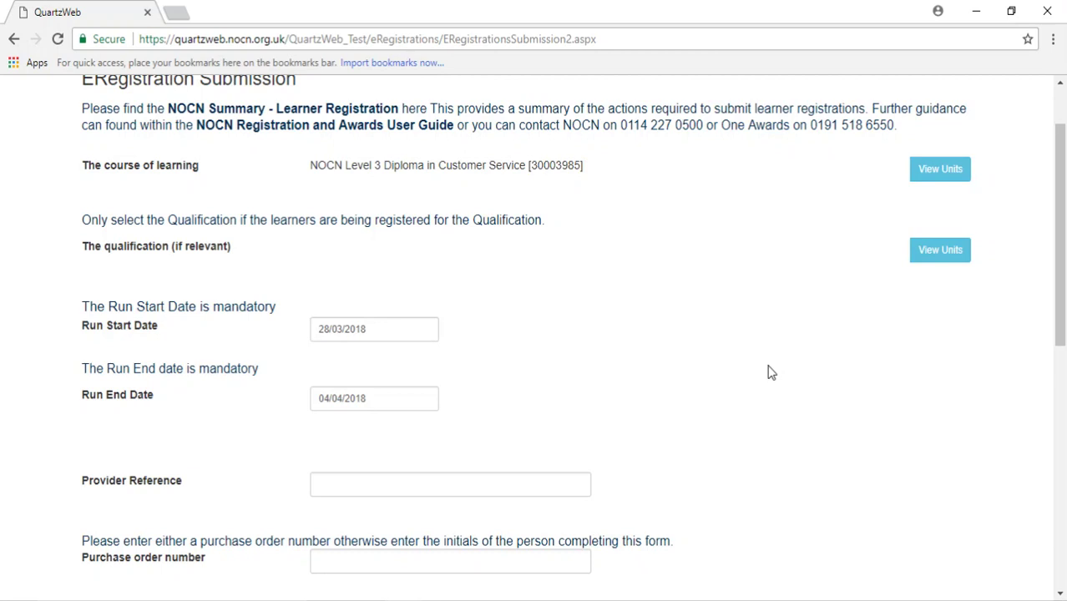
# Step: Enter 'op' as Provider Reference and the completer's initials as purchase order number
pyautogui.click(471, 482)
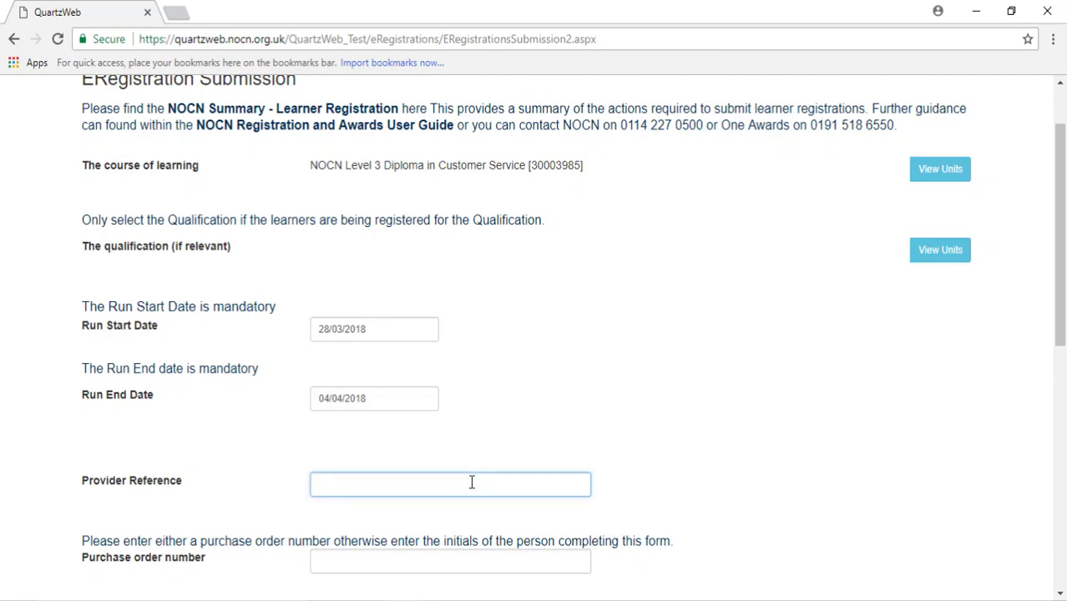
pyautogui.write('op')
pyautogui.click(753, 485)
pyautogui.scroll(-1, 752, 423)
pyautogui.scroll(-1, 750, 423)
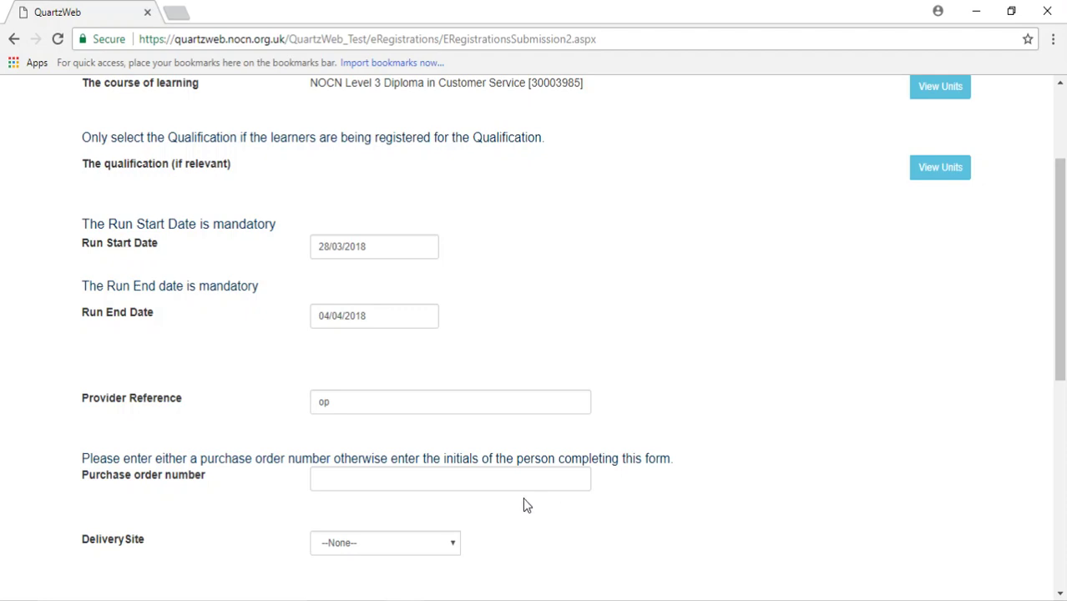
pyautogui.click(502, 485)
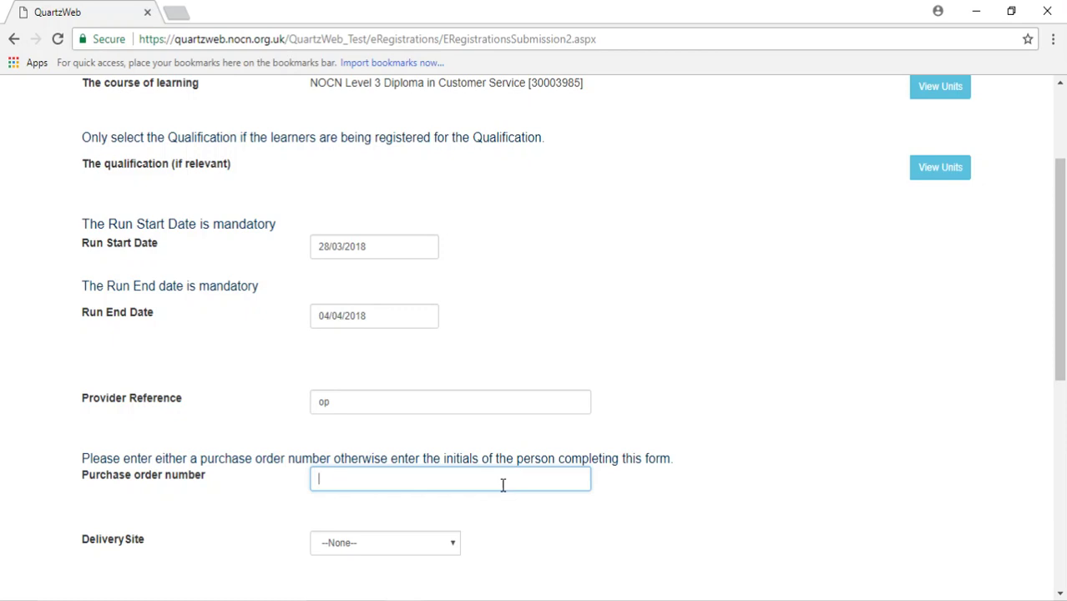
pyautogui.write('aa')
pyautogui.click(679, 505)
# Step: Choose Main Site as the delivery site and select a tutor from the Tutor list
pyautogui.scroll(-2, 679, 484)
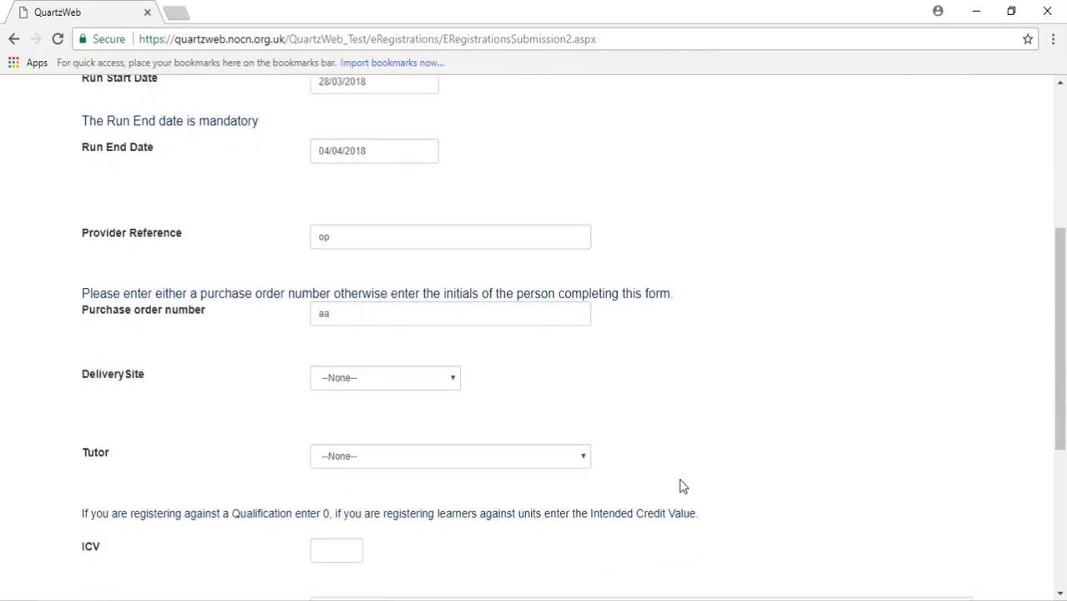
pyautogui.click(451, 385)
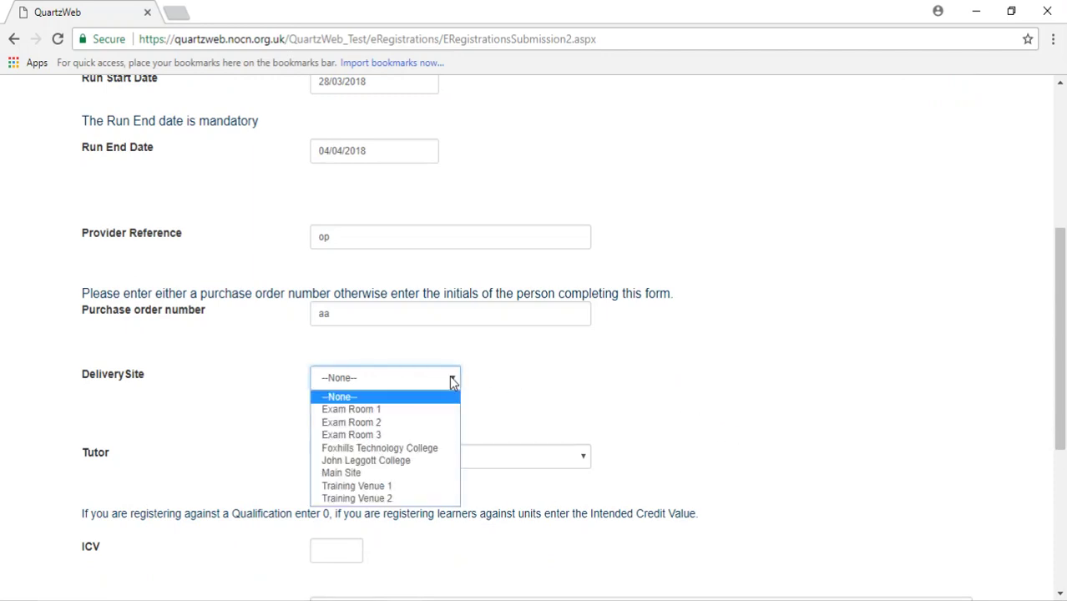
pyautogui.click(416, 474)
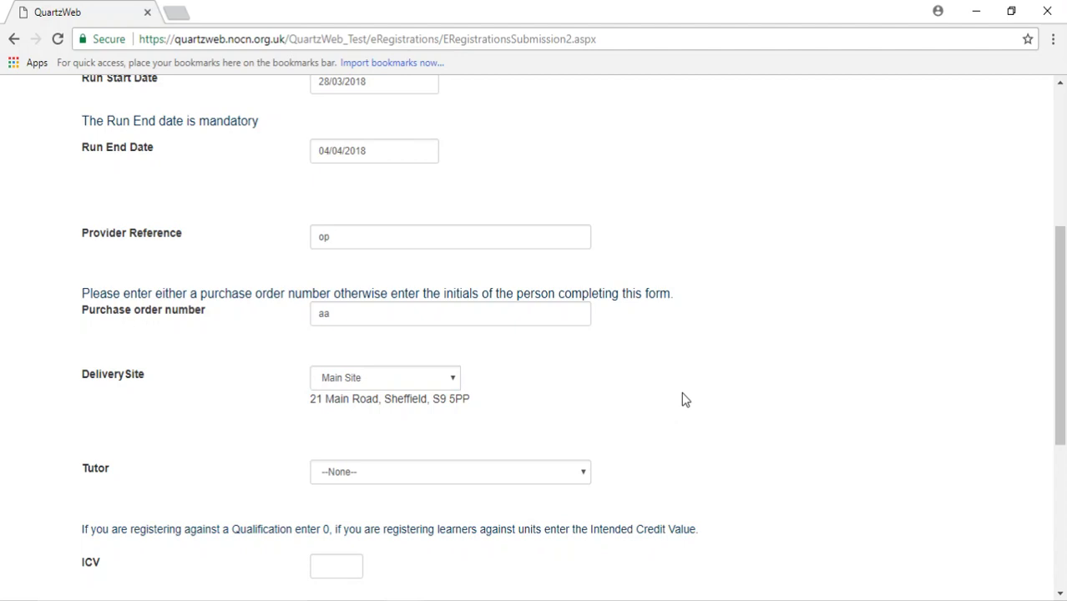
pyautogui.scroll(-1, 676, 377)
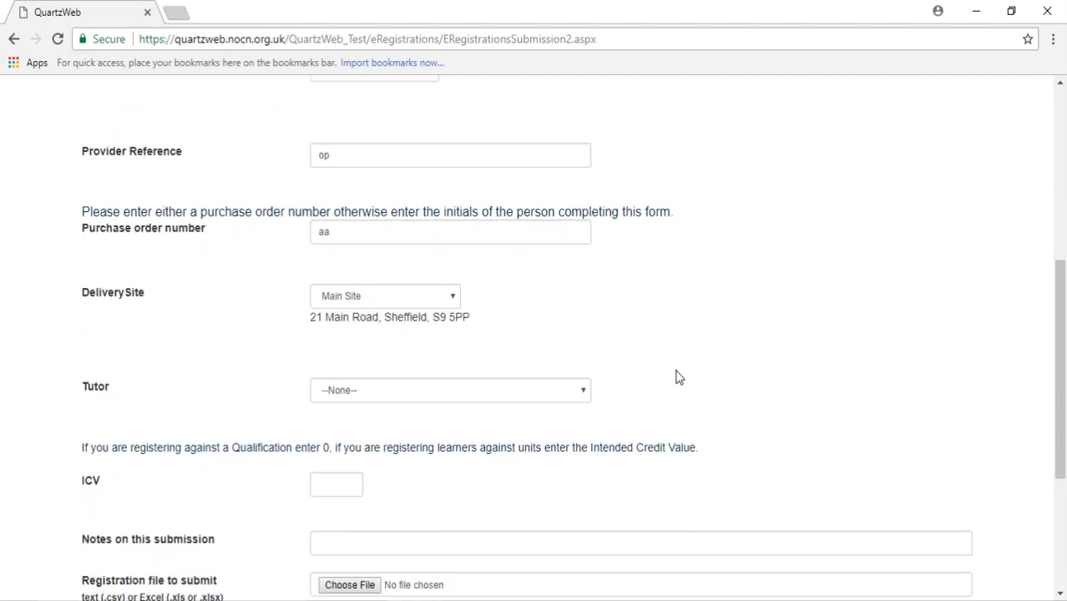
pyautogui.click(573, 393)
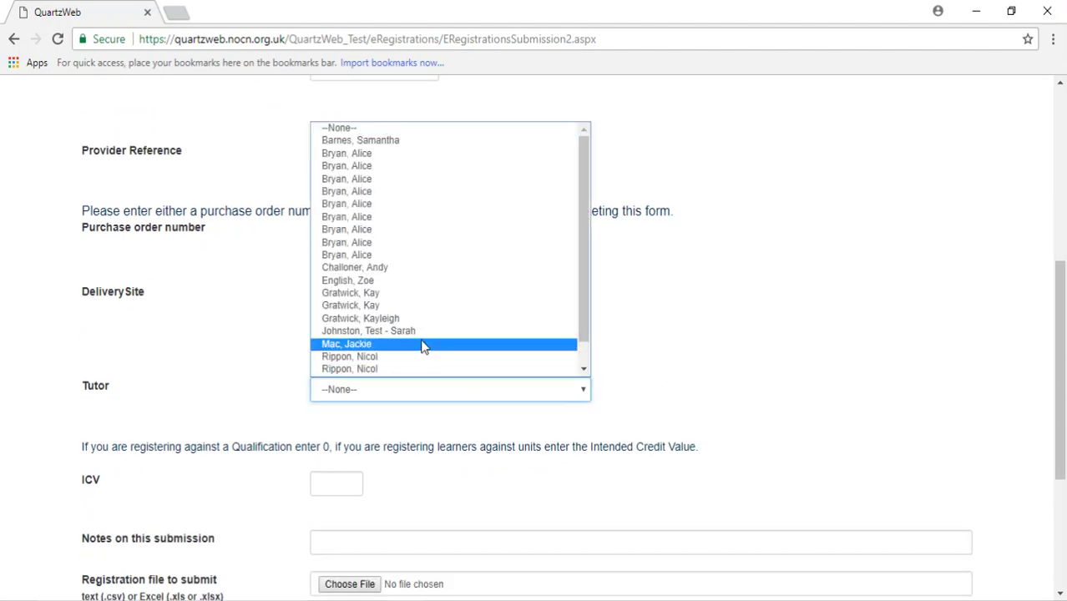
pyautogui.click(409, 243)
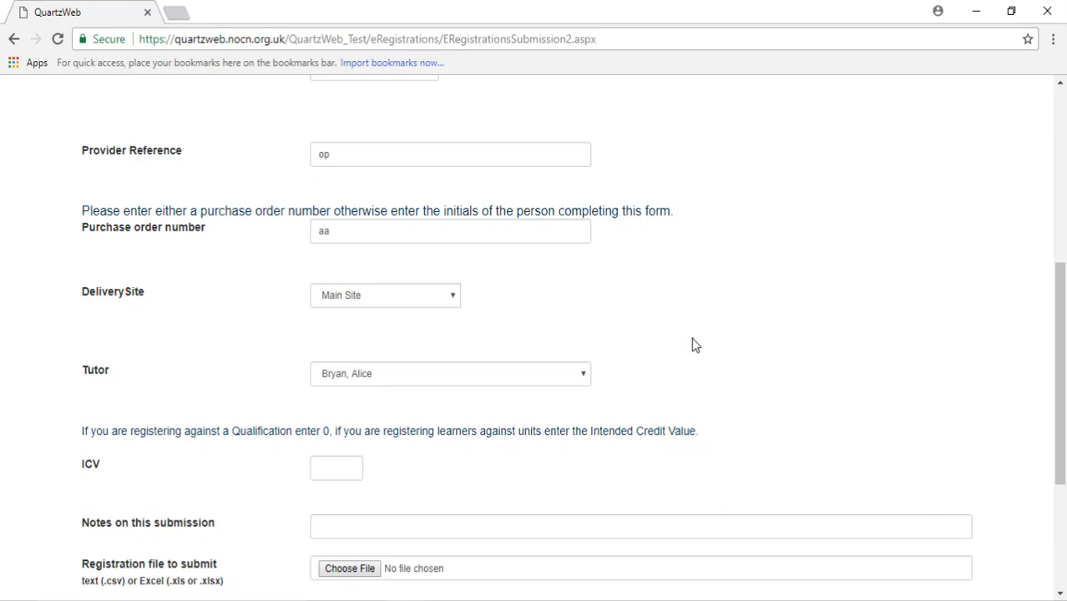
pyautogui.scroll(-1, 705, 348)
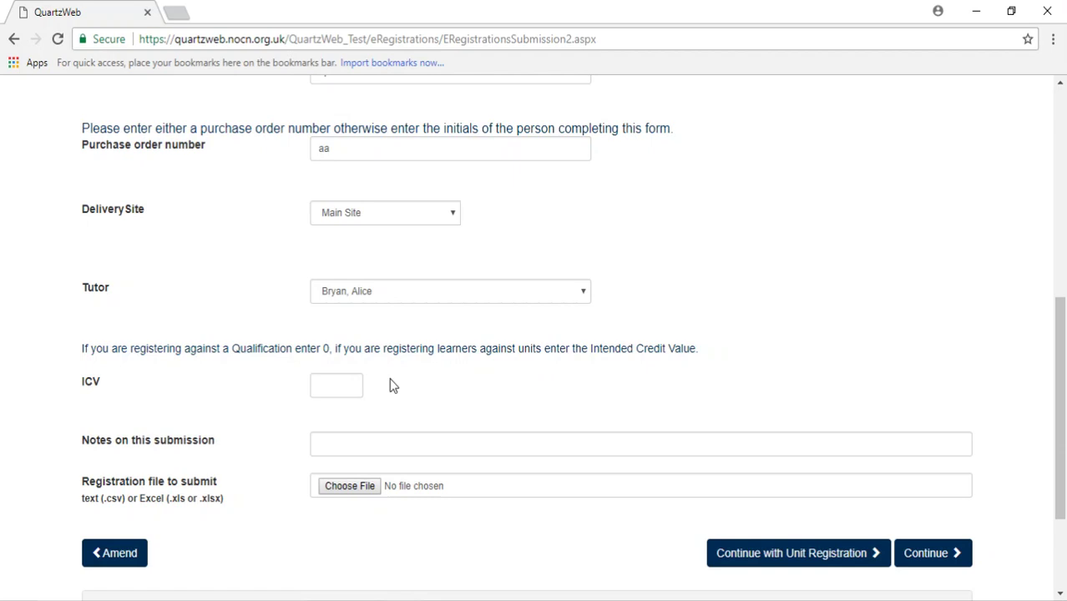
# Step: Enter 0 in the ICV field for a whole-qualification registration
pyautogui.click(327, 386)
pyautogui.write('0')
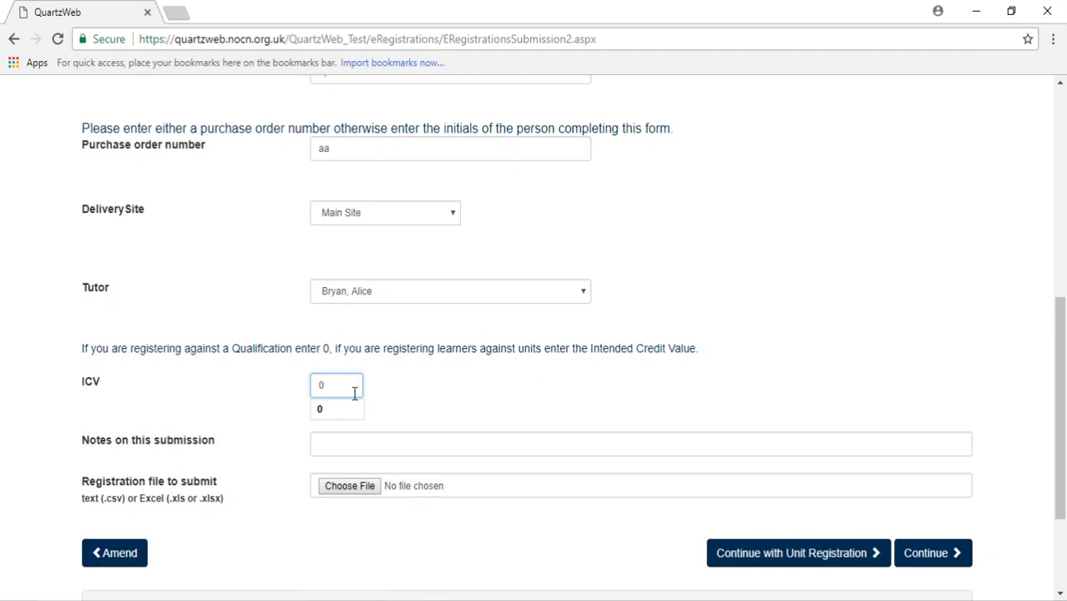
pyautogui.click(424, 418)
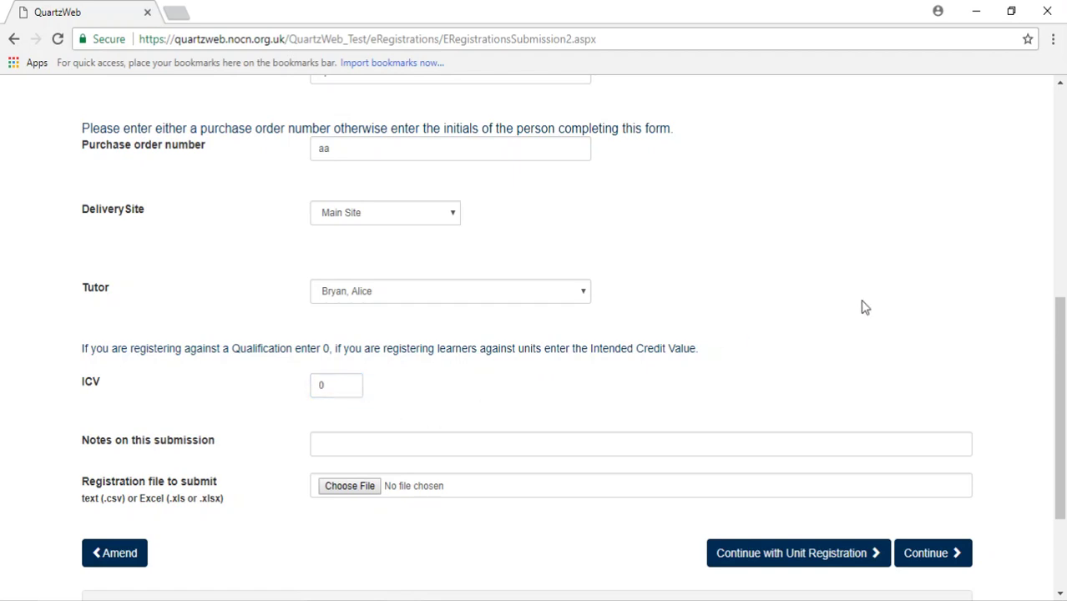
pyautogui.scroll(-1, 864, 307)
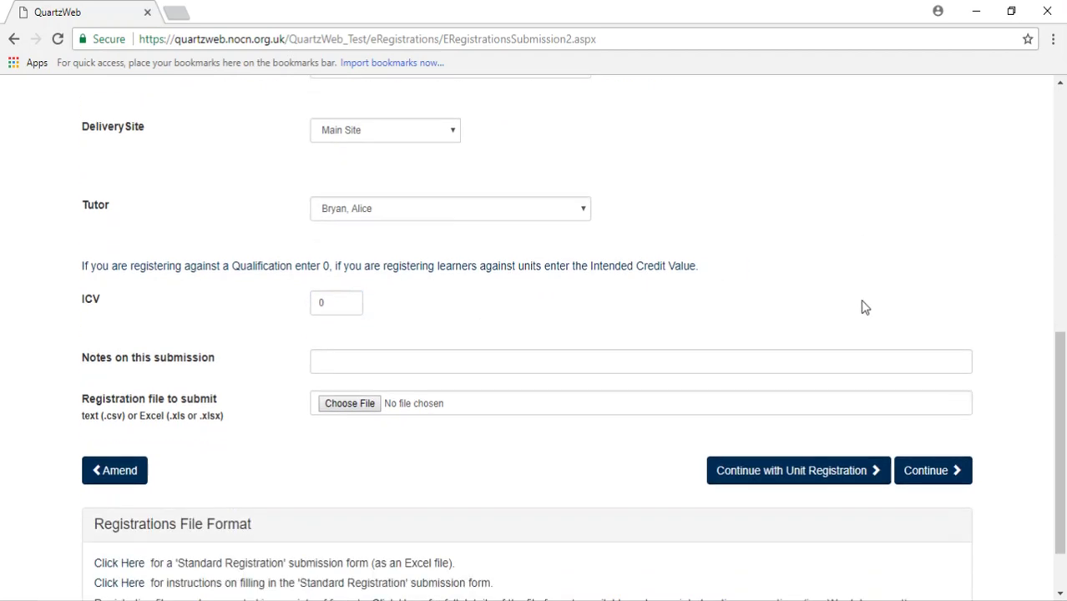
pyautogui.click(544, 360)
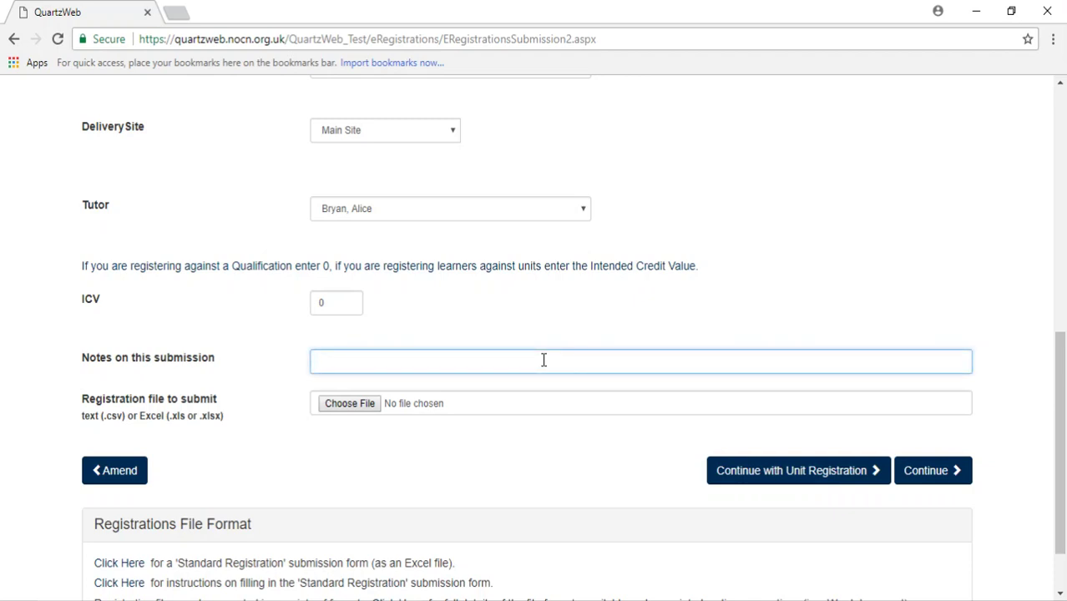
pyautogui.click(508, 458)
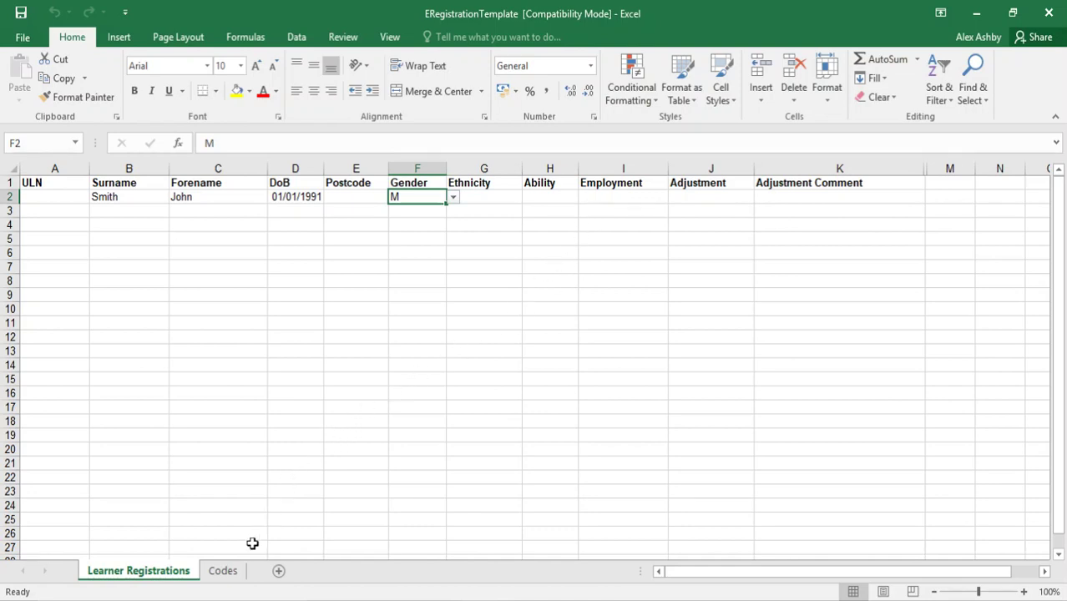
# Step: View the Codes sheet to confirm gender code M, then return to Learner Registrations
pyautogui.click(227, 570)
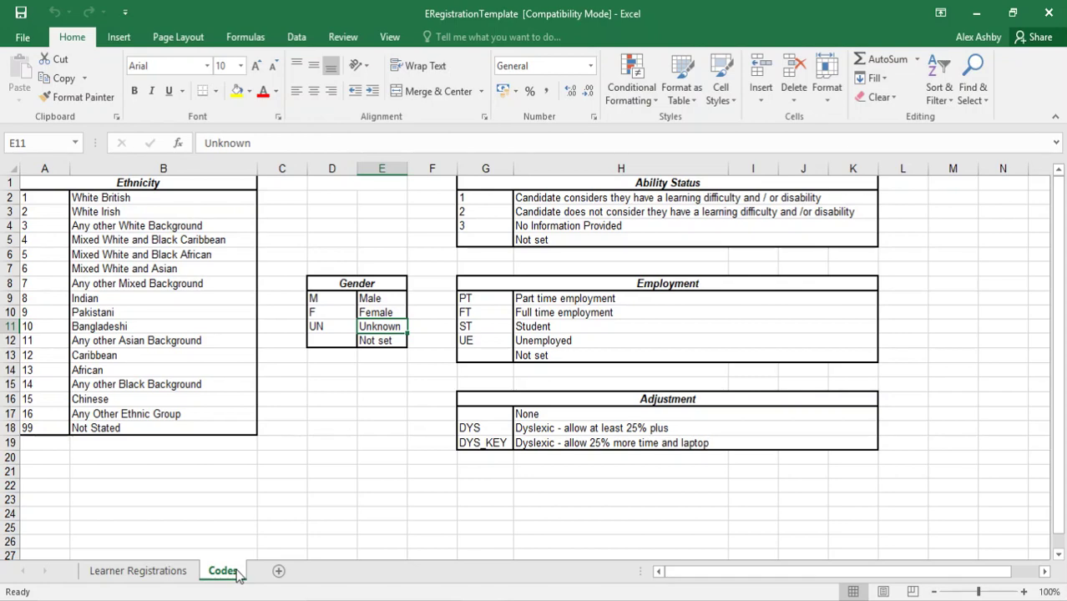
pyautogui.click(141, 570)
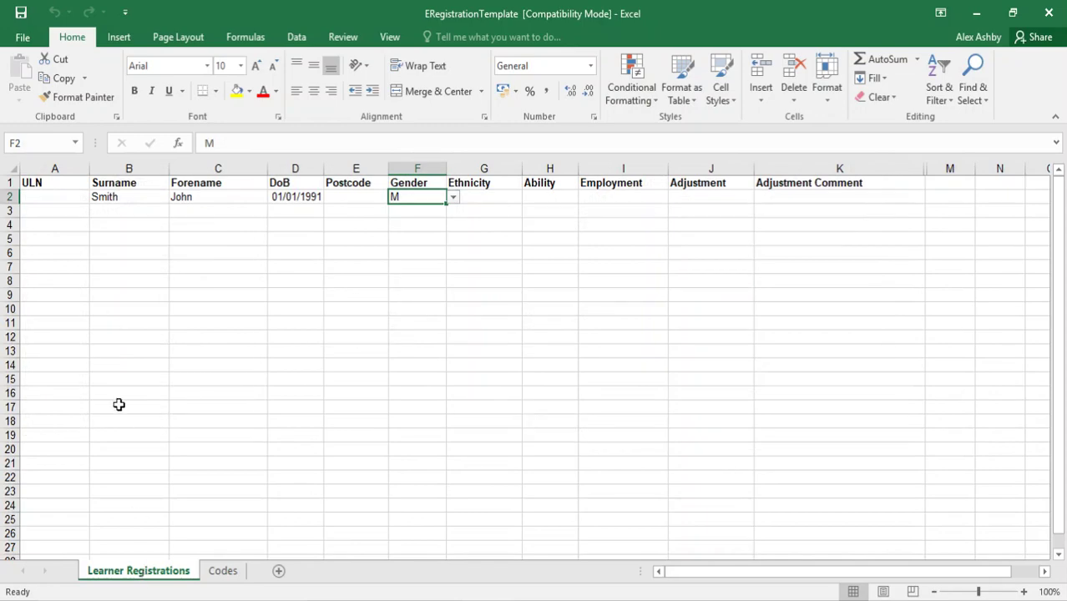
# Step: Save ERegistrationTemplate to the Desktop, replacing the existing copy, and close Excel
pyautogui.click(25, 37)
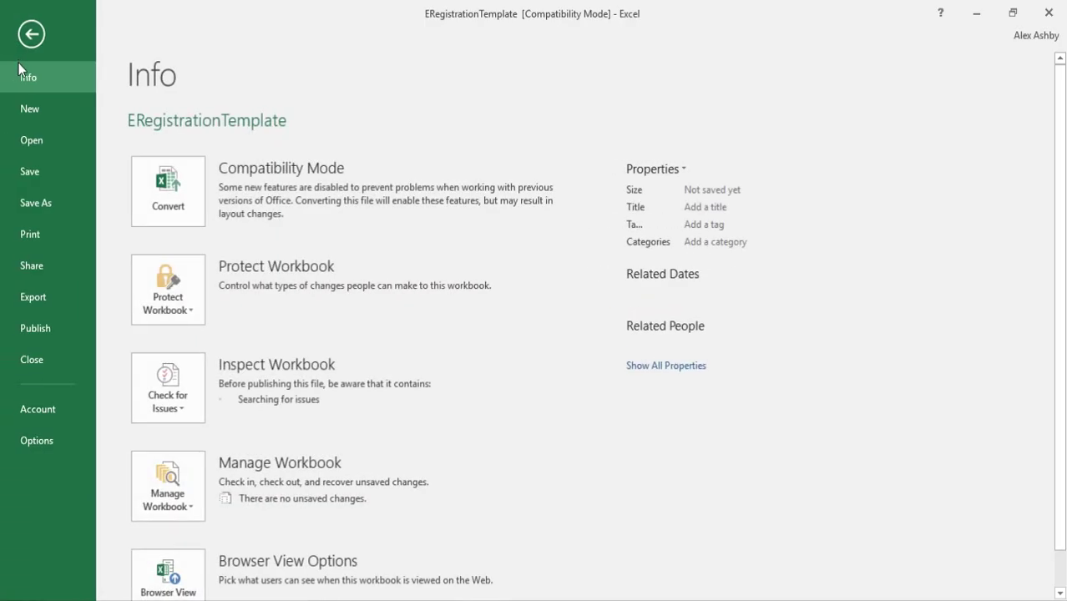
pyautogui.click(34, 206)
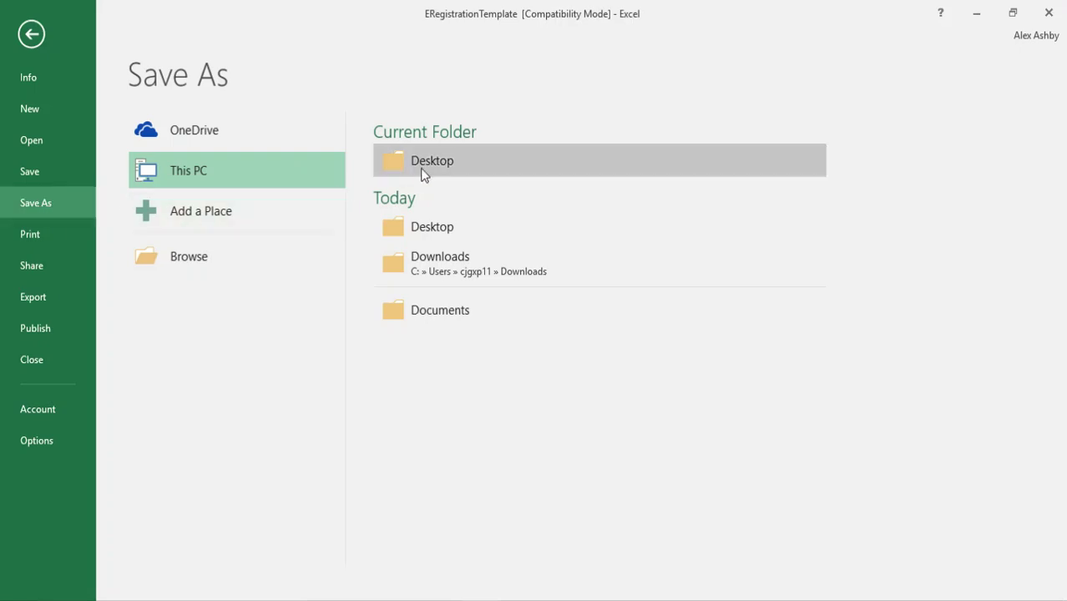
pyautogui.click(442, 163)
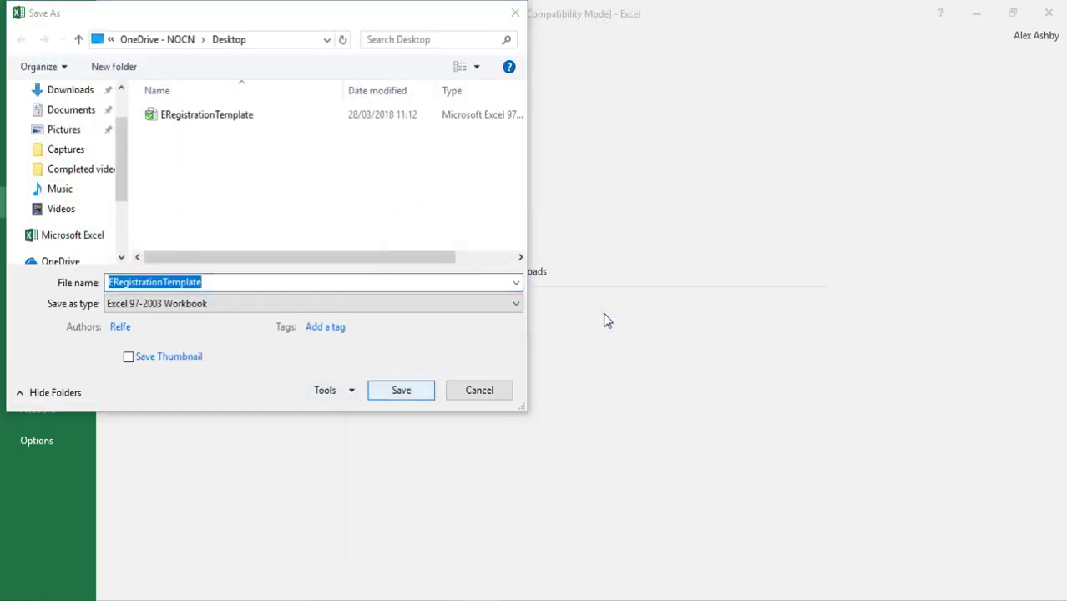
pyautogui.press('Return')
pyautogui.click(584, 304)
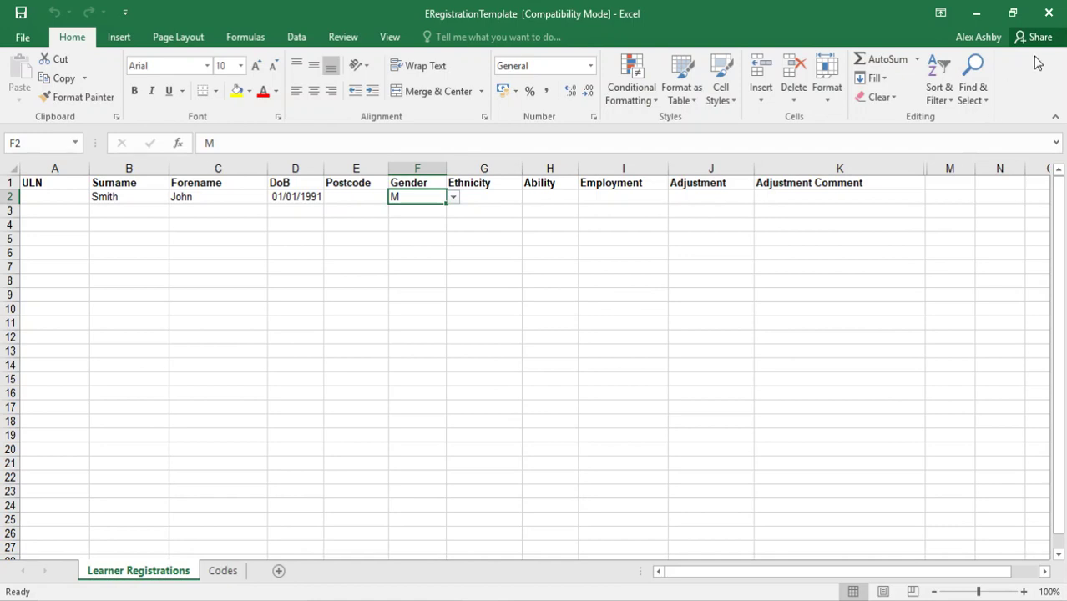
pyautogui.click(1048, 13)
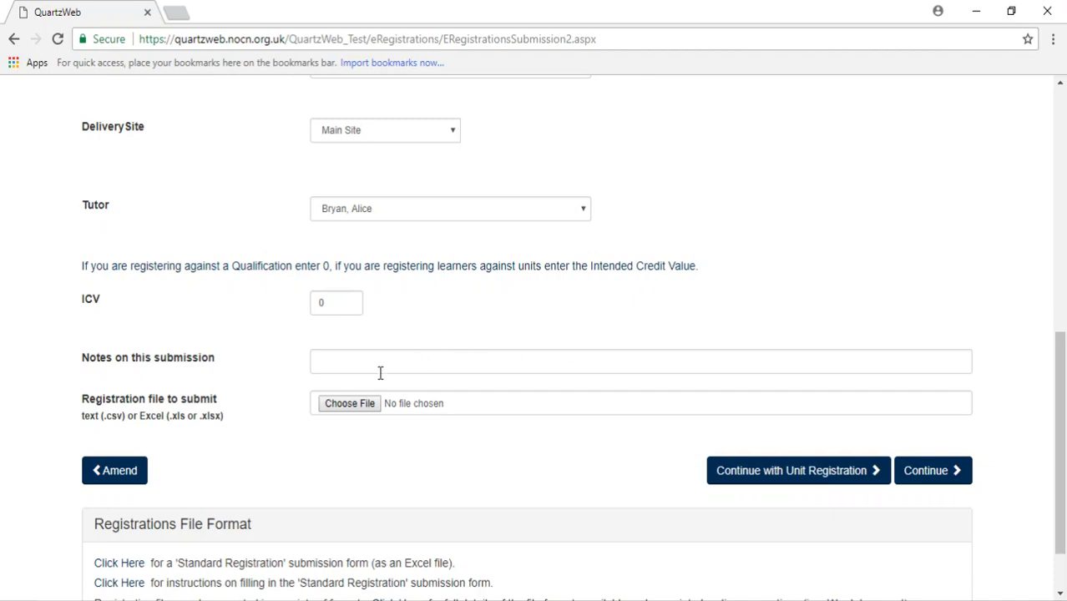
# Step: Attach ERegistrationTemplate.xls from the Desktop as the registration file
pyautogui.click(362, 404)
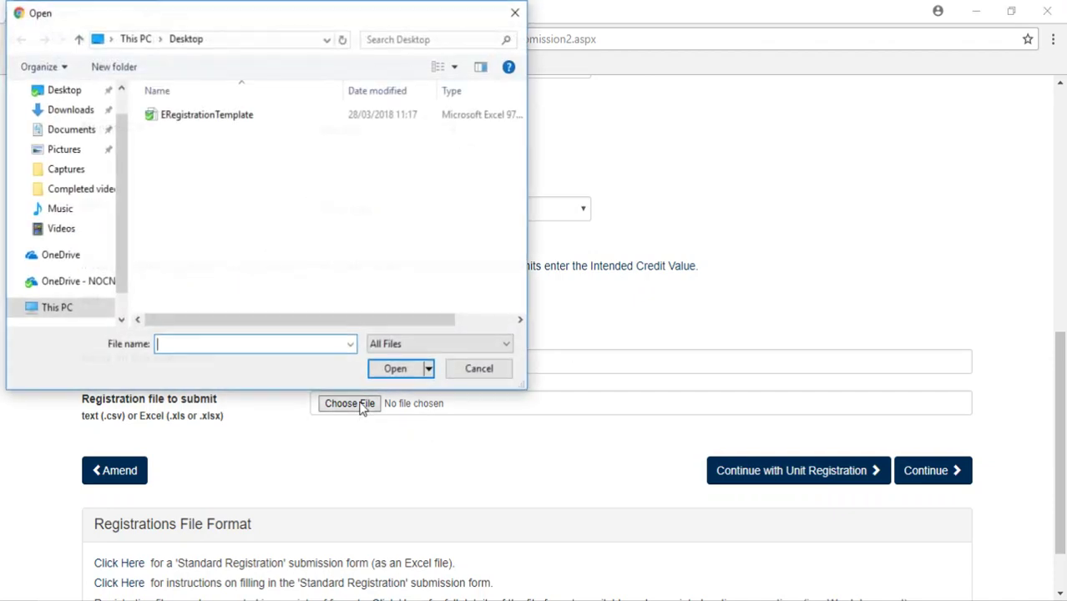
pyautogui.click(240, 115)
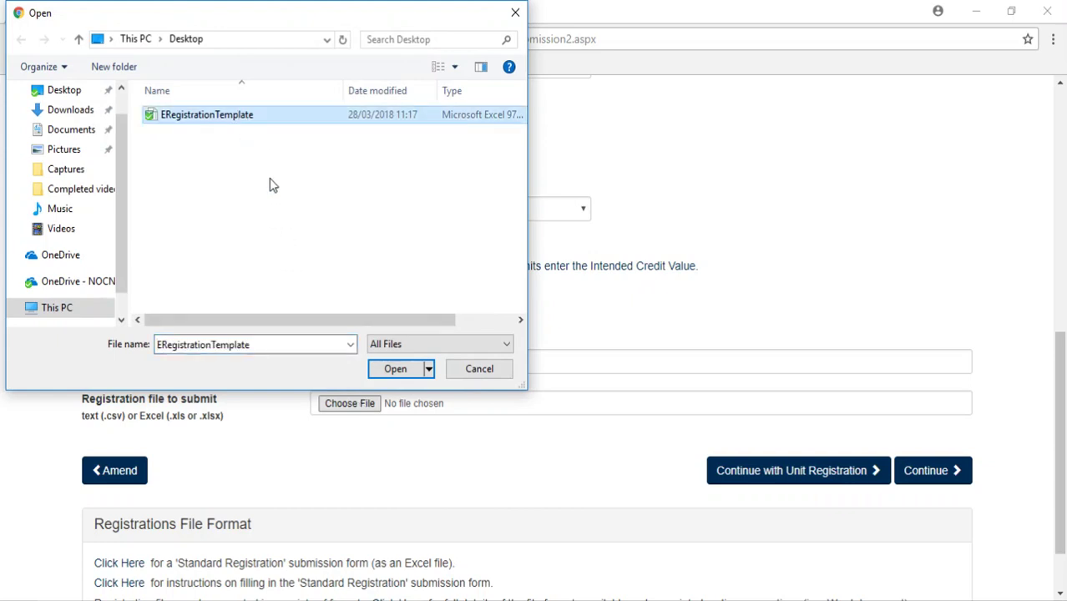
pyautogui.click(378, 370)
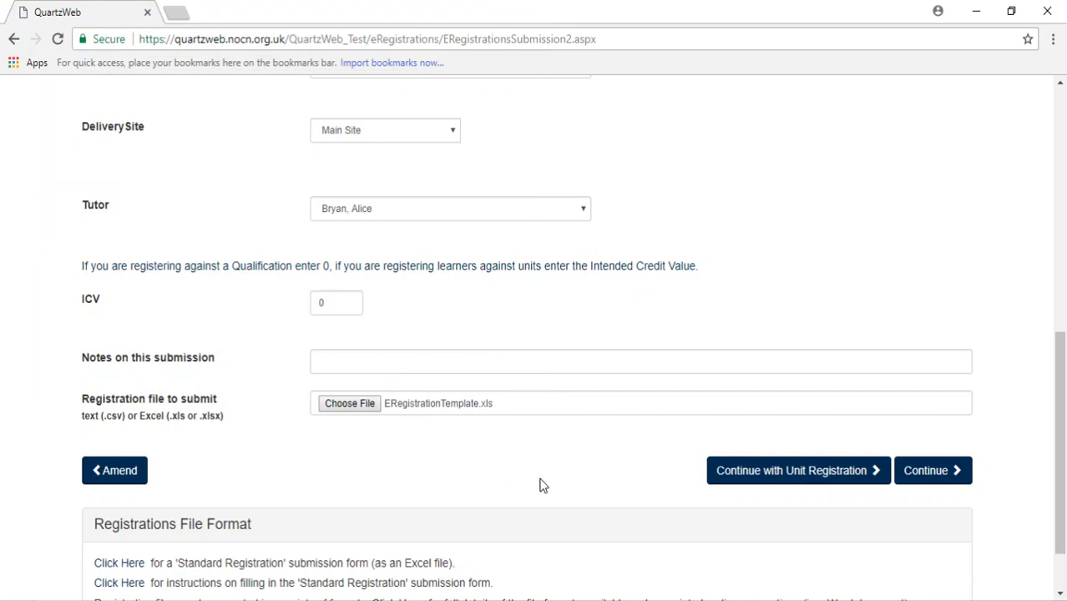
# Step: Continue to Unit Registration and search for units with Module left as --All--
pyautogui.click(786, 489)
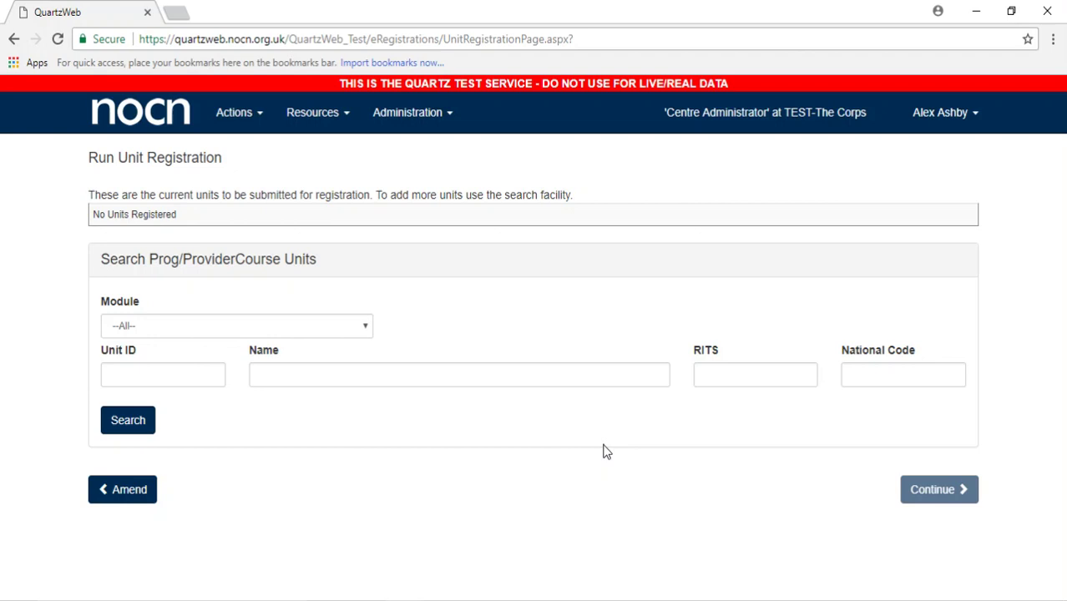
pyautogui.click(364, 327)
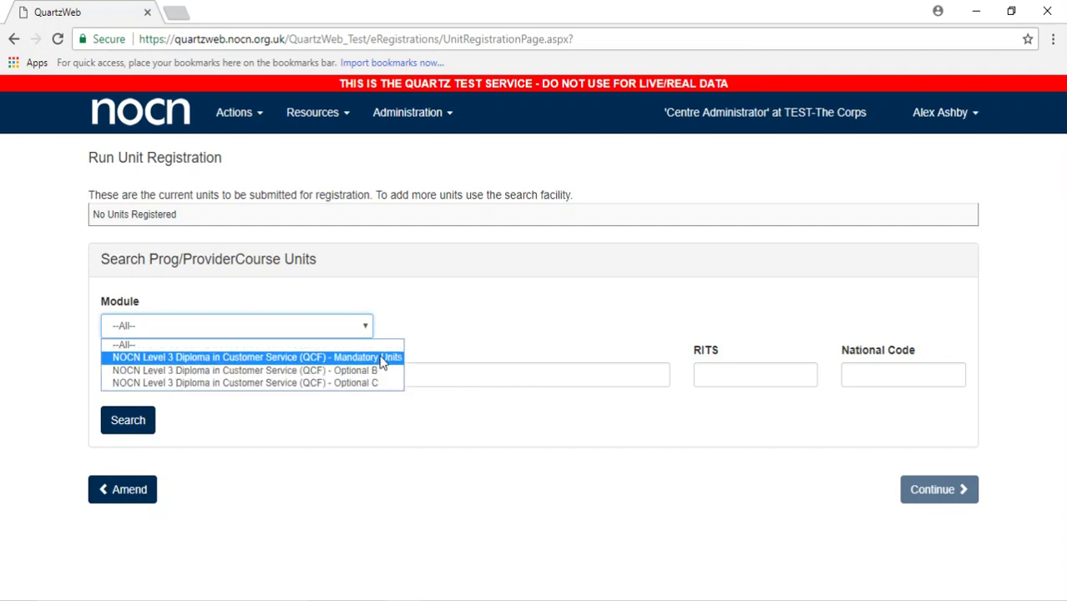
pyautogui.click(480, 323)
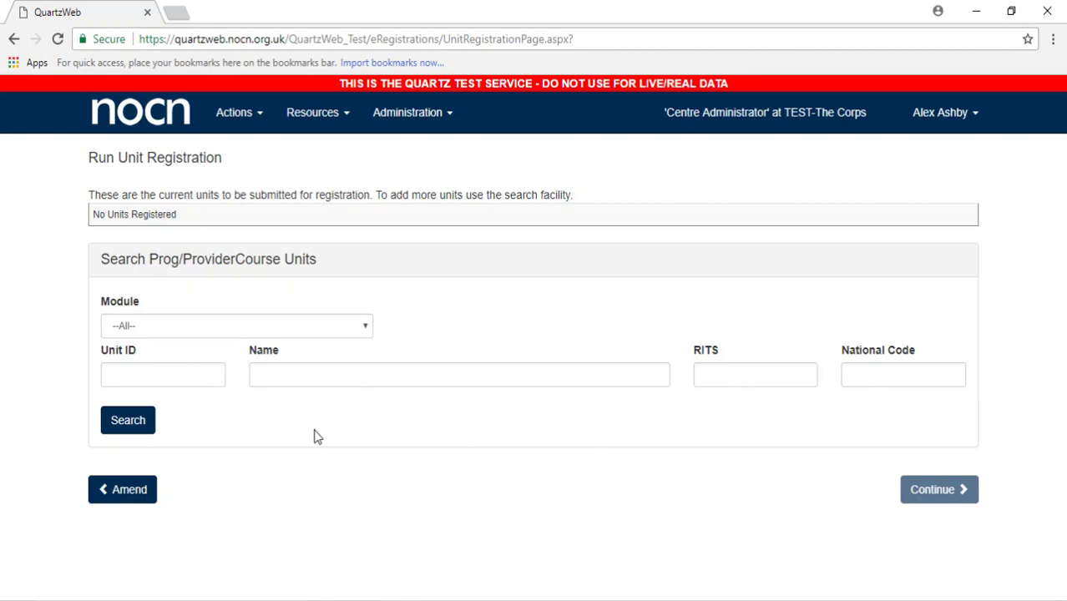
pyautogui.click(128, 420)
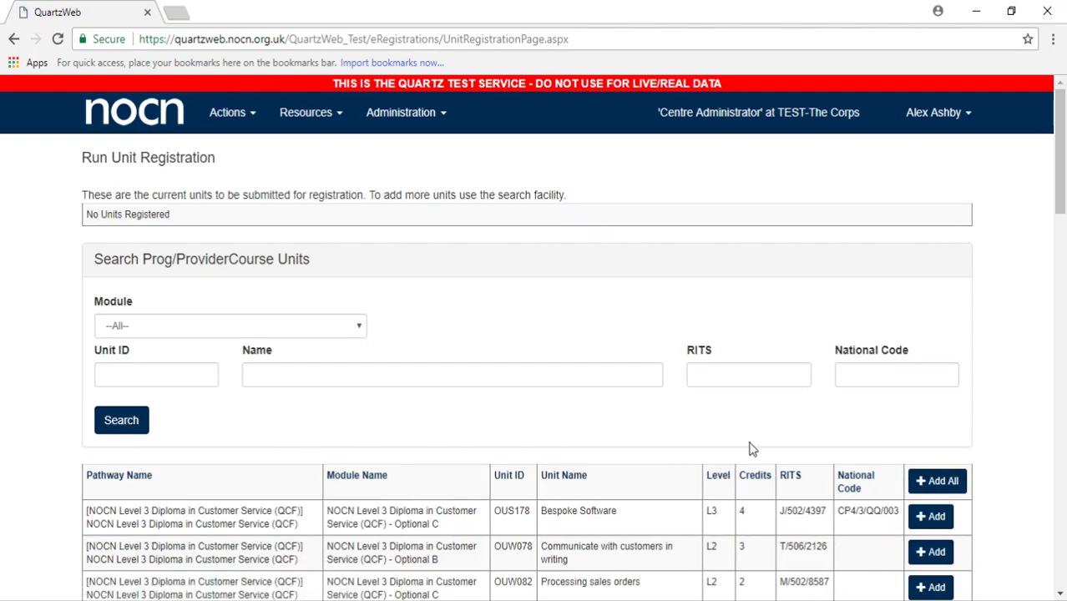
# Step: Add all search-result units, OUW091 through OUW107, to the registration list
pyautogui.scroll(-3, 1008, 433)
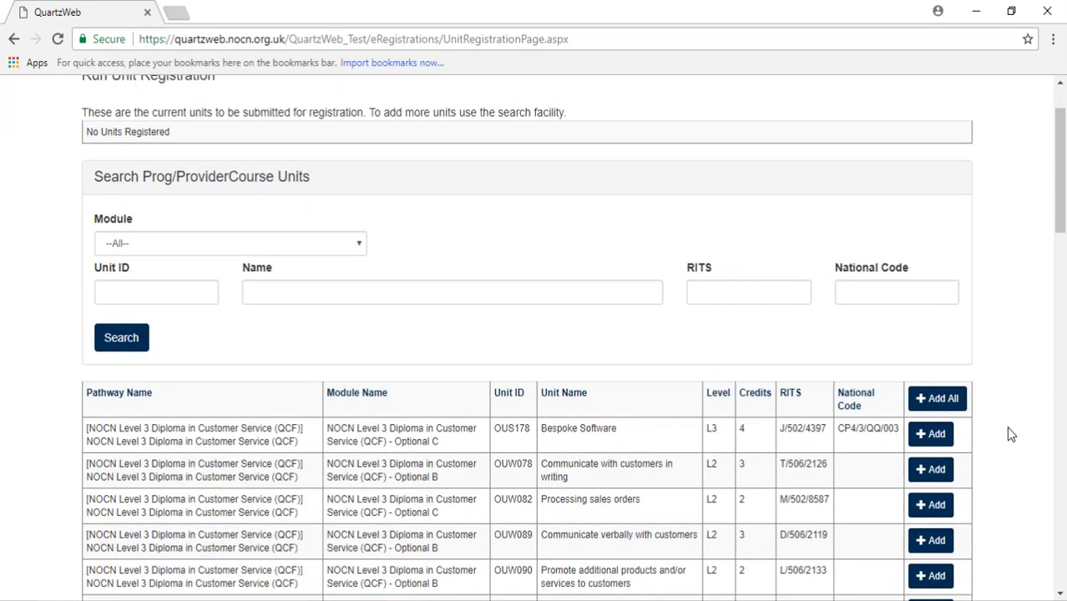
pyautogui.scroll(-1, 1008, 430)
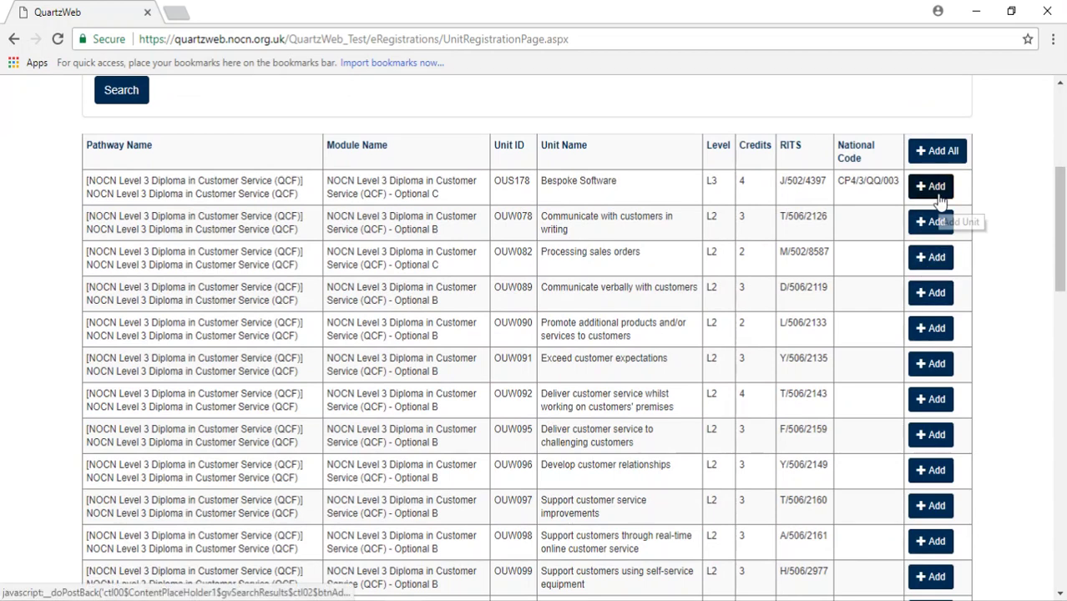
pyautogui.click(948, 159)
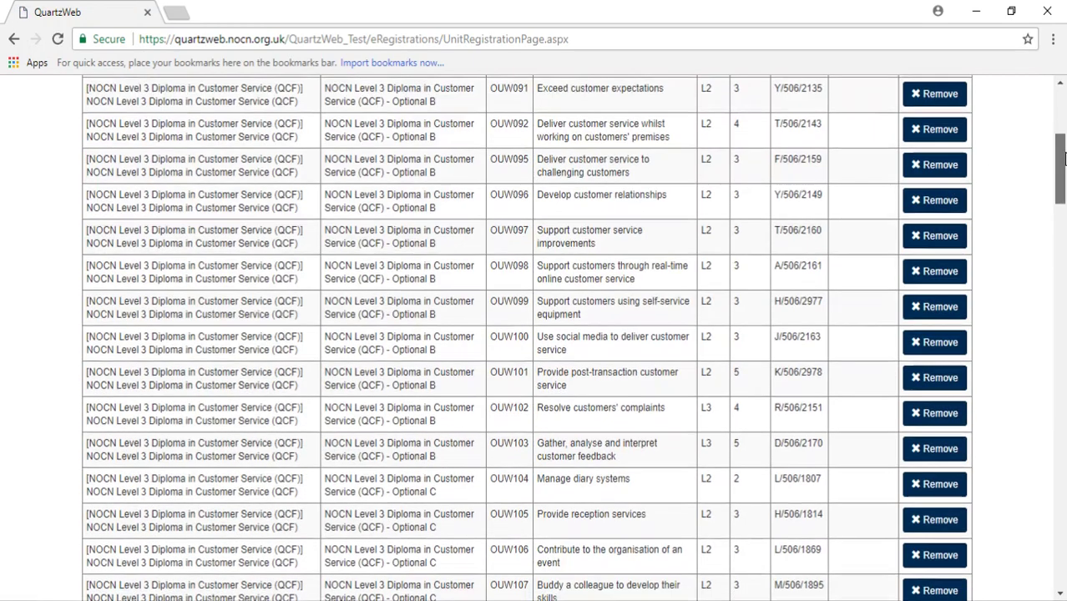
# Step: Remove OUW097, OUW099 and OUW100 from the registered units list
pyautogui.scroll(2, 1057, 157)
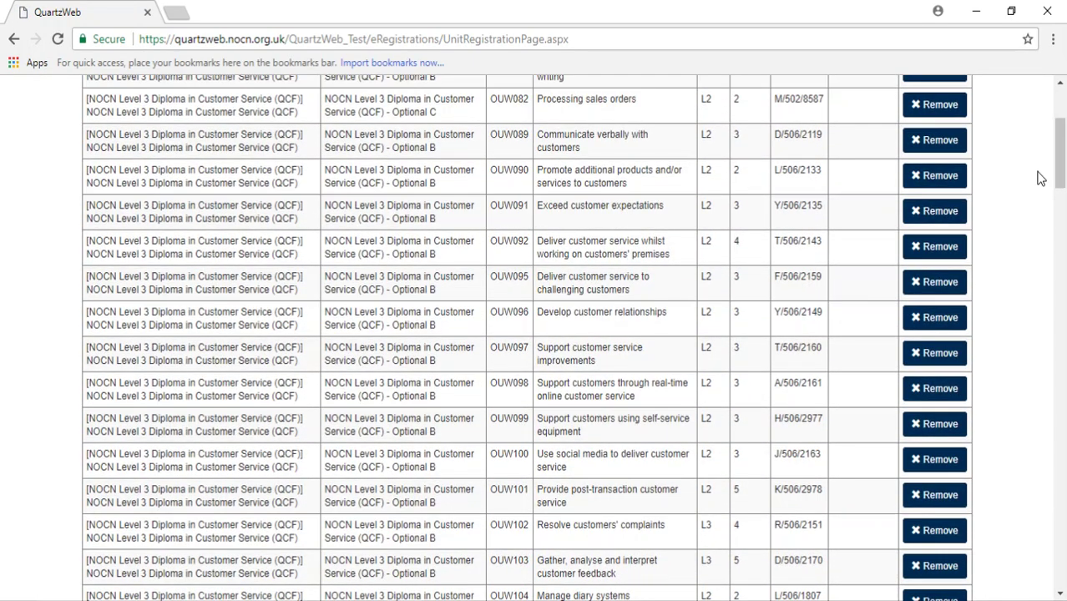
pyautogui.scroll(-2, 1038, 176)
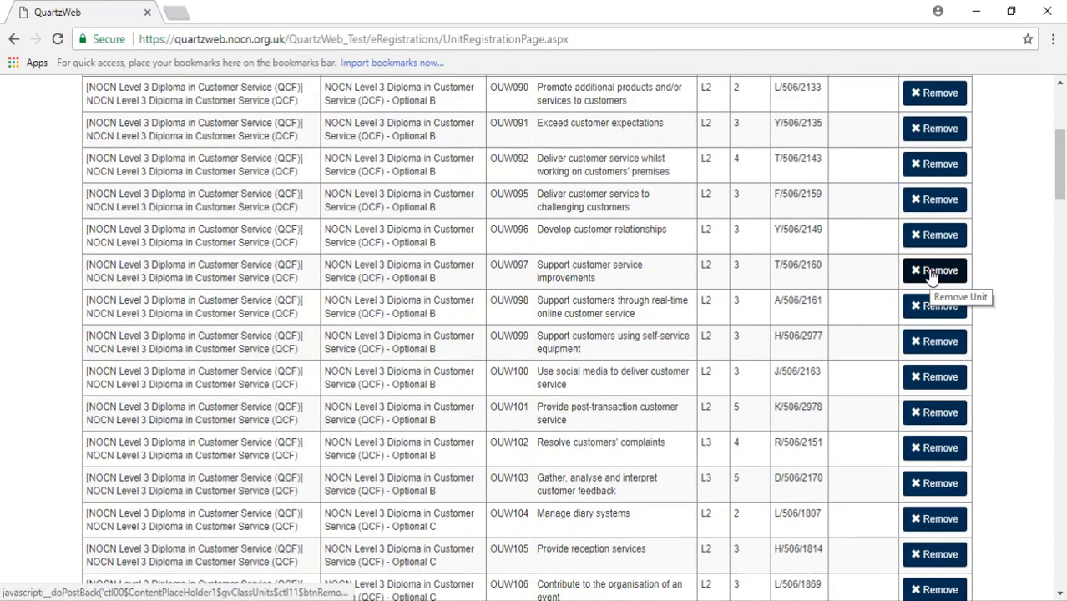
pyautogui.click(932, 274)
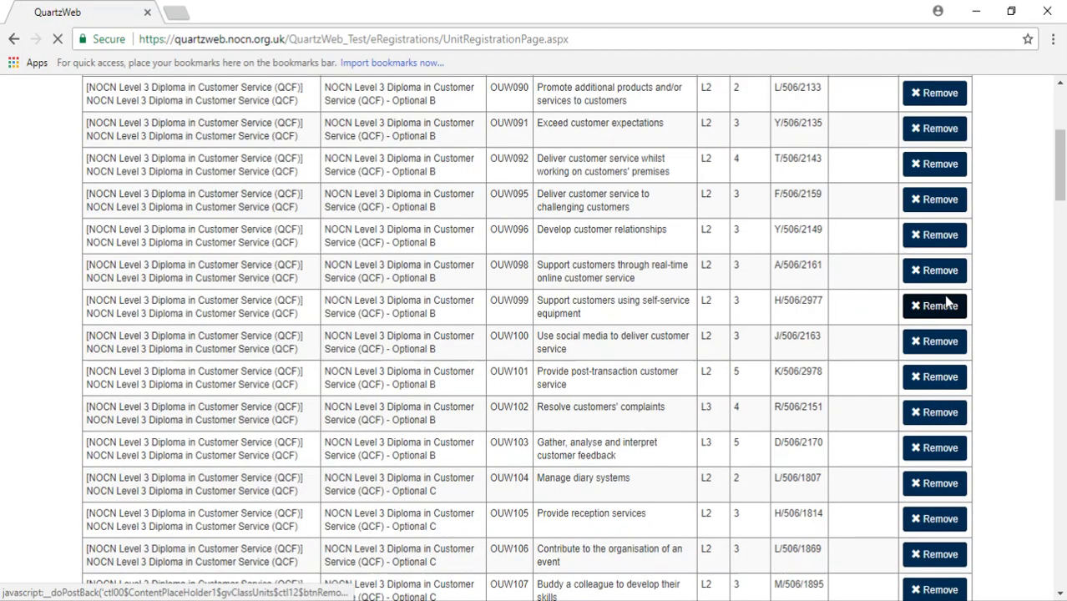
pyautogui.click(946, 303)
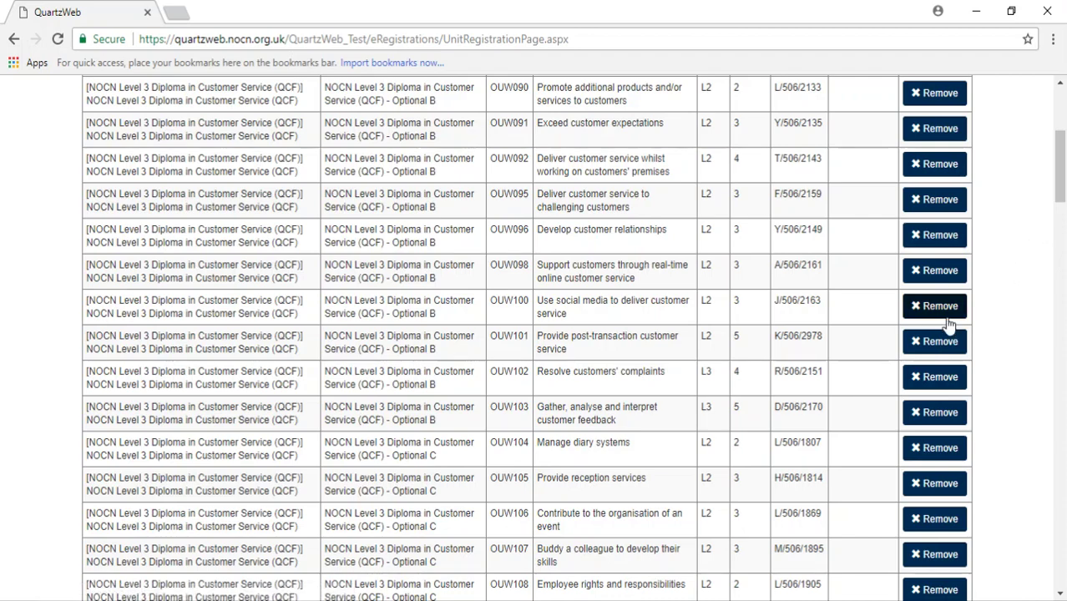
pyautogui.click(947, 320)
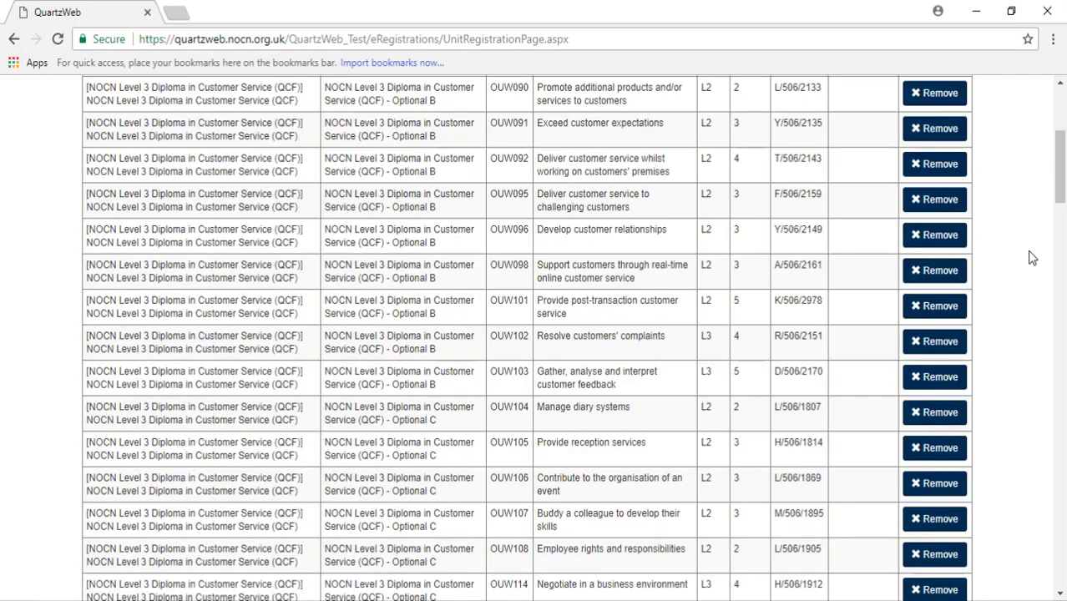
pyautogui.moveTo(1059, 178); pyautogui.dragTo(1064, 566)
# Step: Continue to the ERegistration Submission Confirm page and review the run, ERegistrationTemplate.xls and units
pyautogui.click(933, 576)
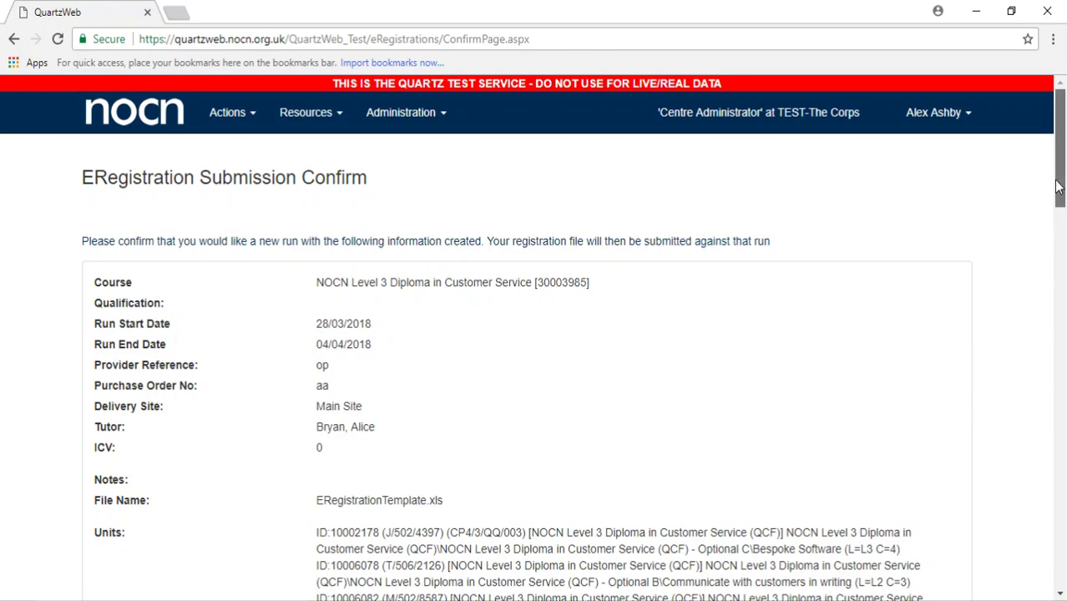
pyautogui.moveTo(1060, 185); pyautogui.dragTo(1064, 569)
# Step: Submit the Customer Service registration run to NOCN from the confirmation page
pyautogui.click(946, 581)
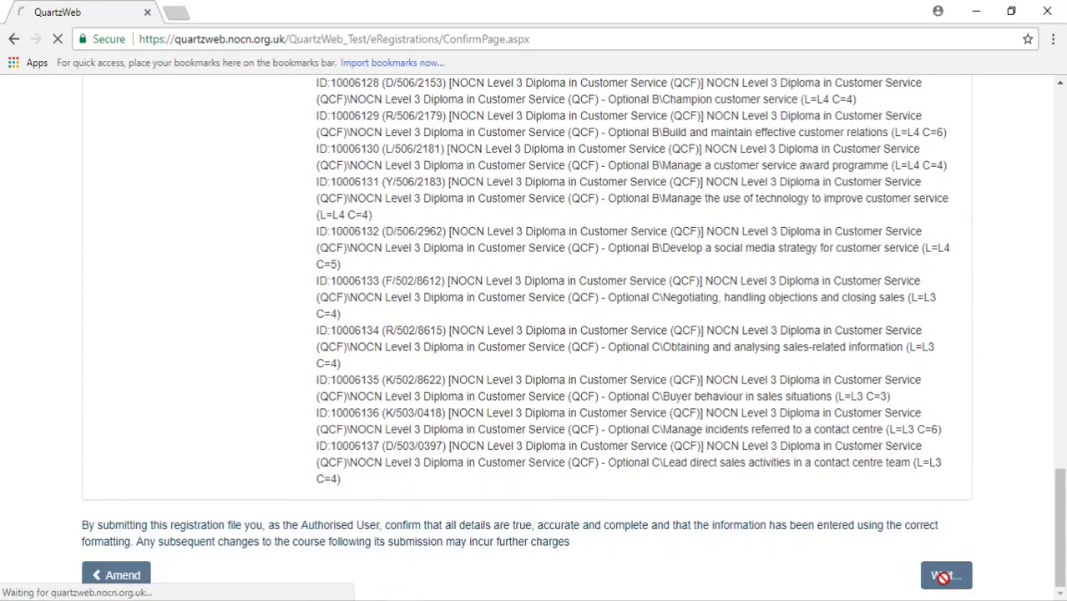